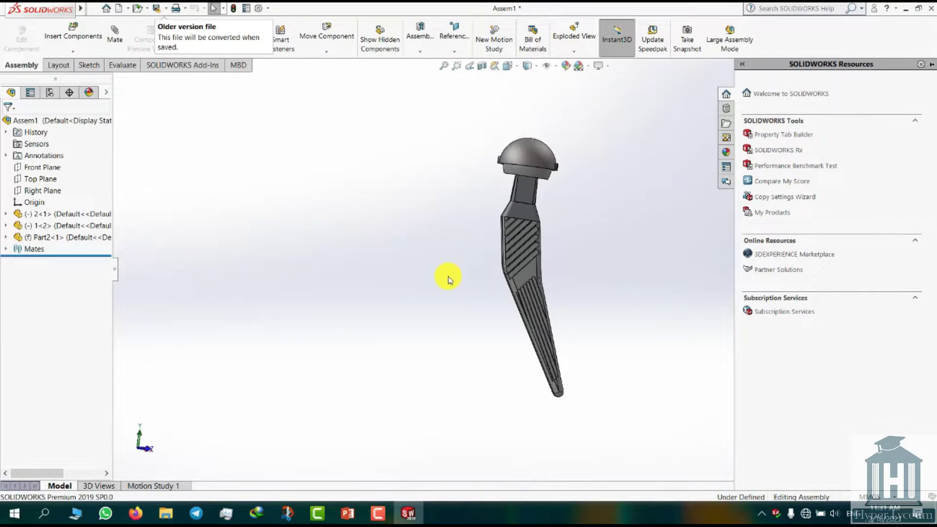
- Save the SOLIDWORKS hip implant assembly as Parasolid file hip.x_t in the HIP folder
{"action": "middle_click_drag", "start_coordinate": [373, 258], "coordinate": [390, 190]}
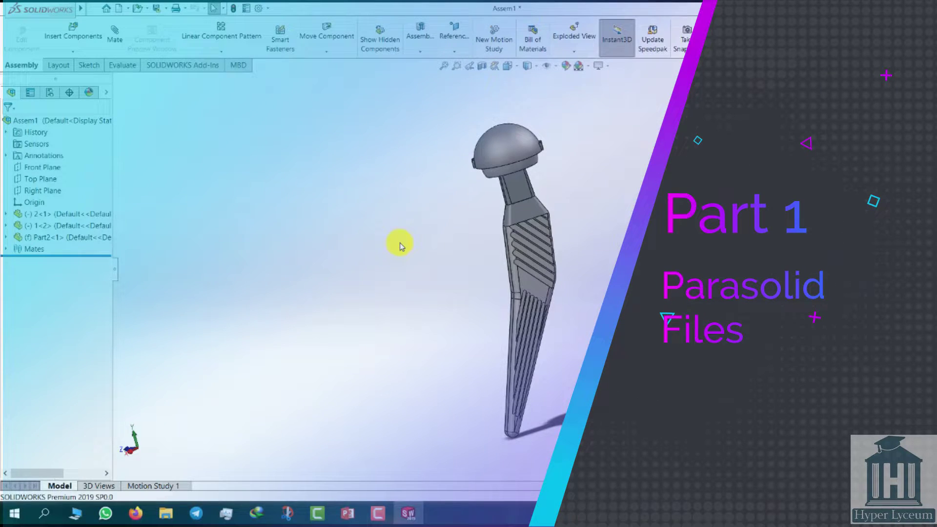
{"action": "left_click", "coordinate": [88, 8]}
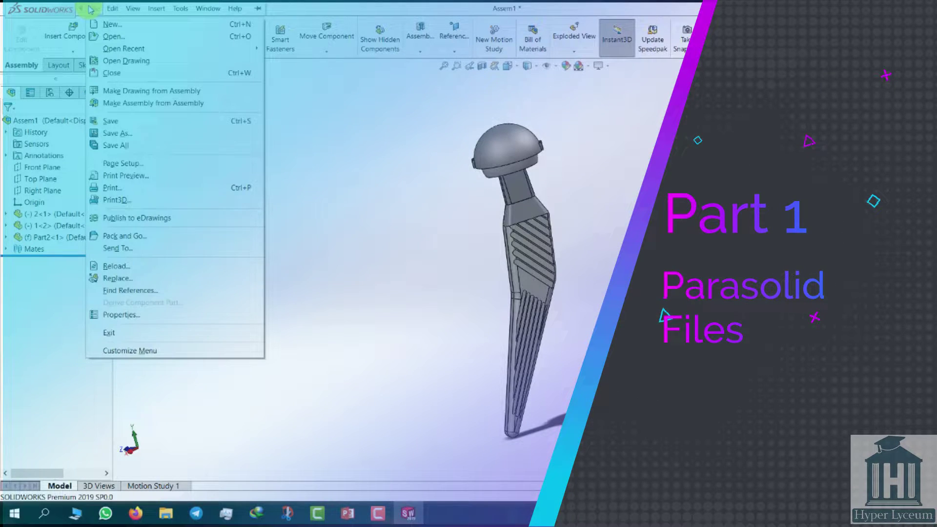
{"action": "left_click", "coordinate": [151, 133]}
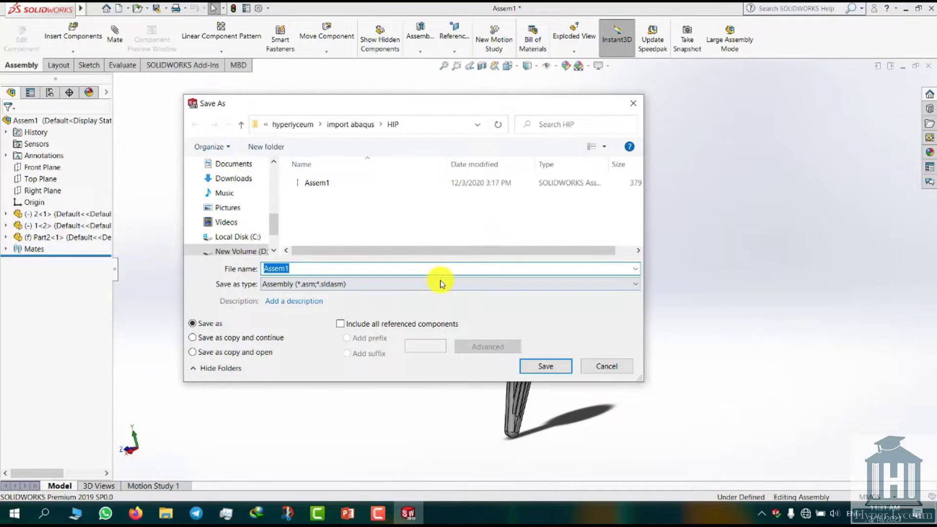
{"action": "left_click", "coordinate": [440, 282]}
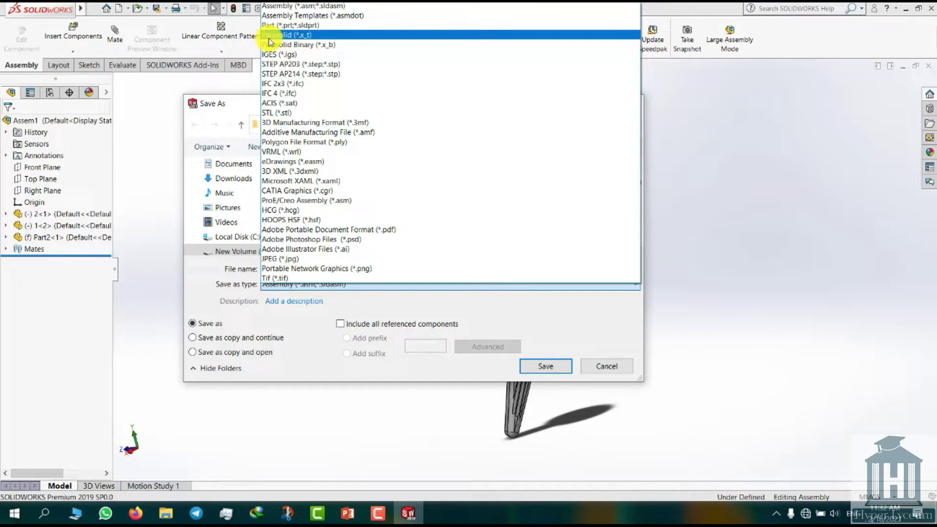
{"action": "left_click", "coordinate": [294, 36]}
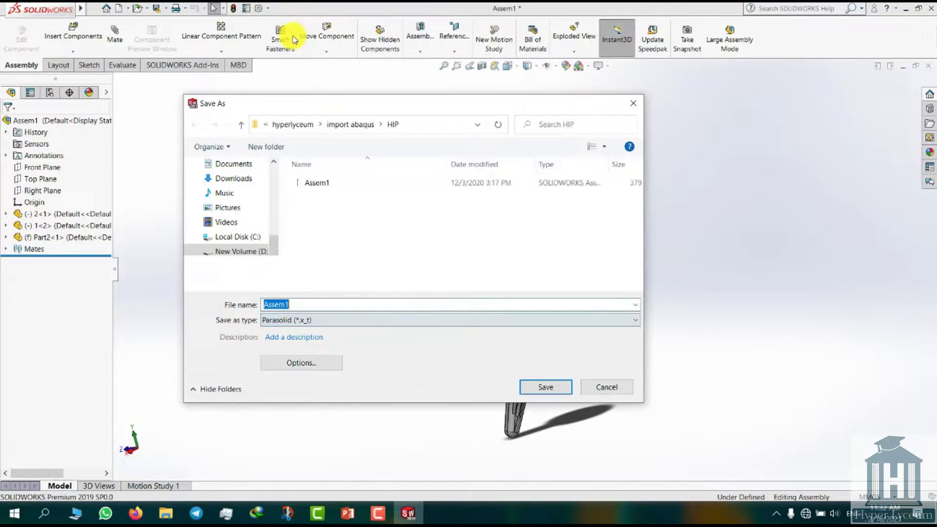
{"action": "type", "text": "hip"}
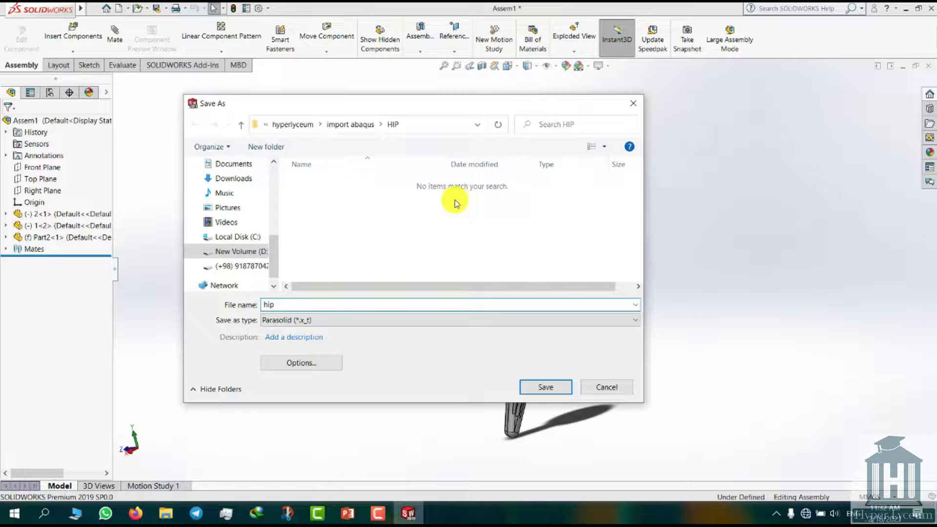
{"action": "left_click", "coordinate": [558, 387]}
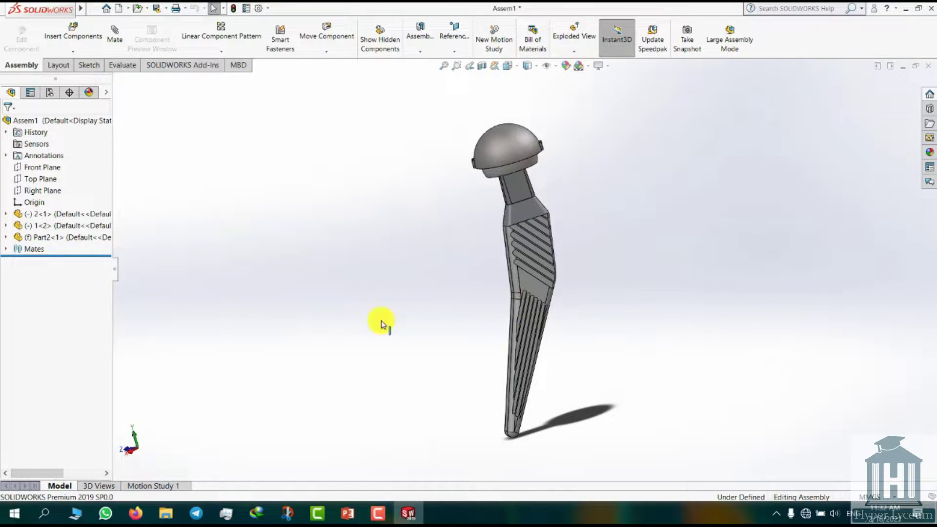
- Launch Abaqus/CAE 2017 with a new Standard/Explicit model database
{"action": "key", "text": "super"}
{"action": "left_click", "coordinate": [297, 198]}
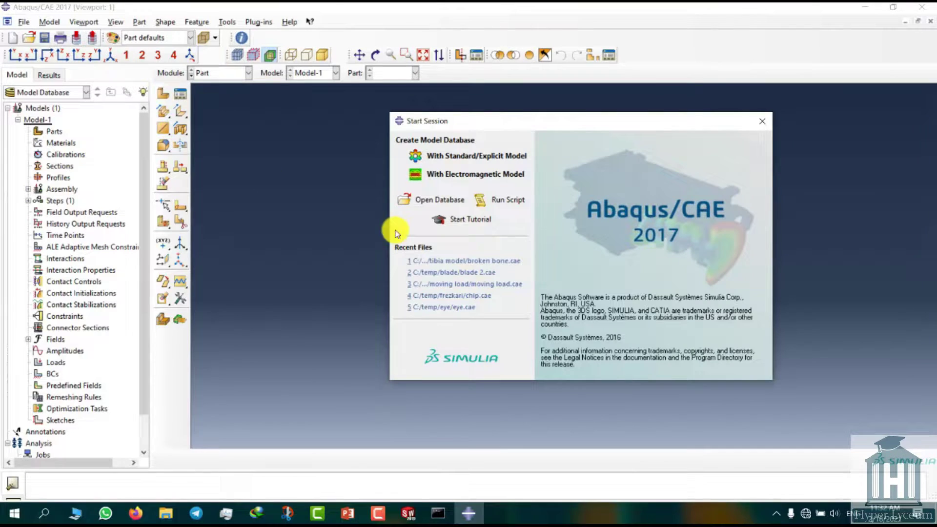
{"action": "left_click", "coordinate": [419, 155]}
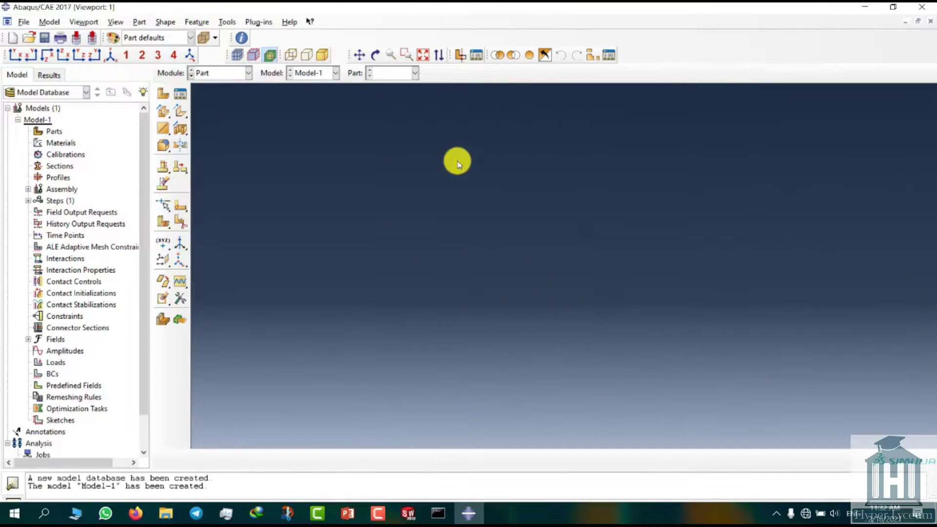
- Set the work directory to D:\hyperlyceum\import abaqus
{"action": "left_click", "coordinate": [23, 22]}
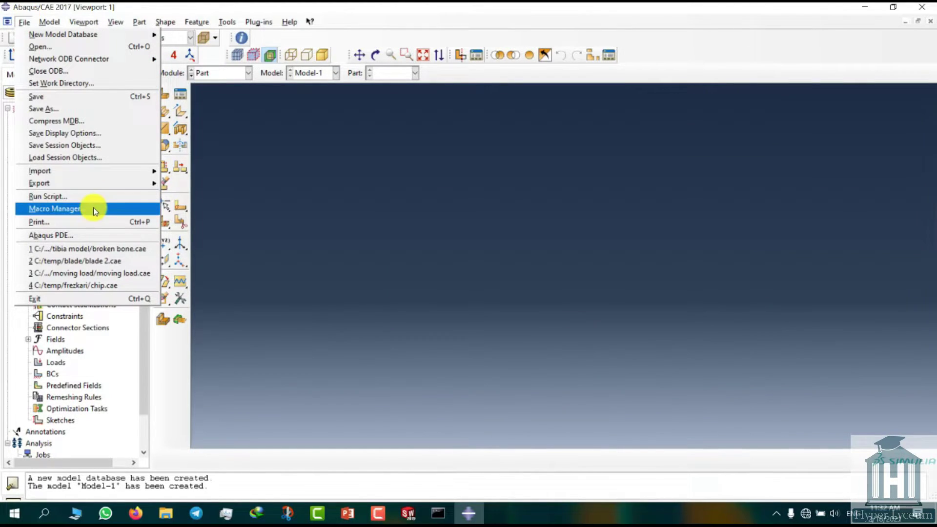
{"action": "left_click", "coordinate": [62, 84]}
{"action": "left_click", "coordinate": [535, 245]}
{"action": "left_click", "coordinate": [448, 179]}
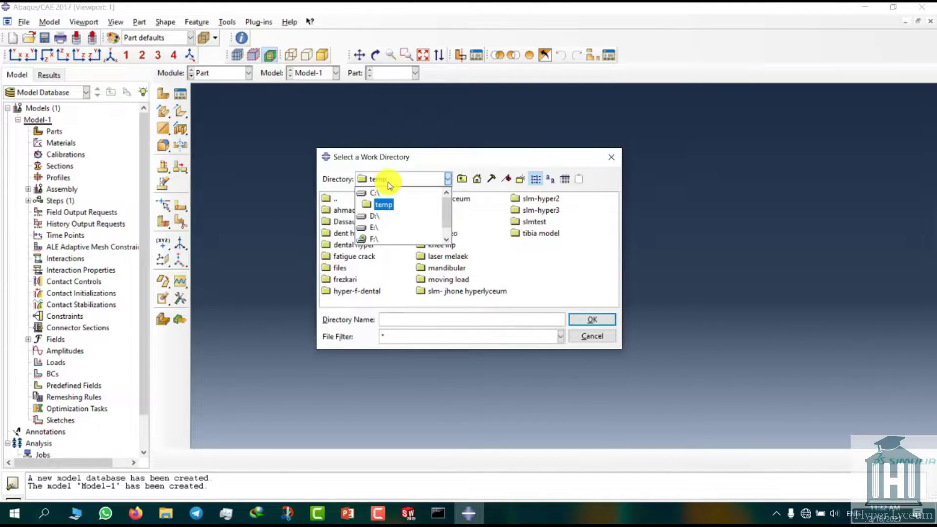
{"action": "left_click", "coordinate": [386, 216]}
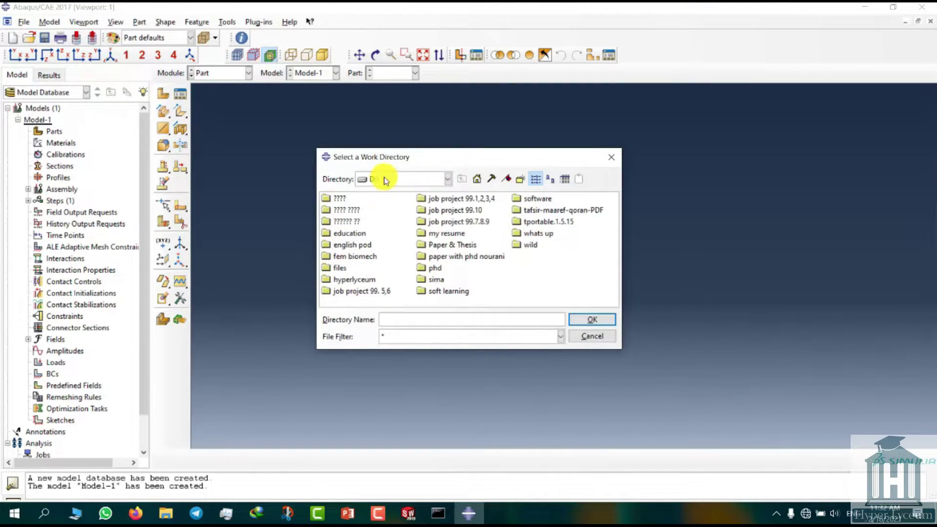
{"action": "double_click", "coordinate": [361, 279]}
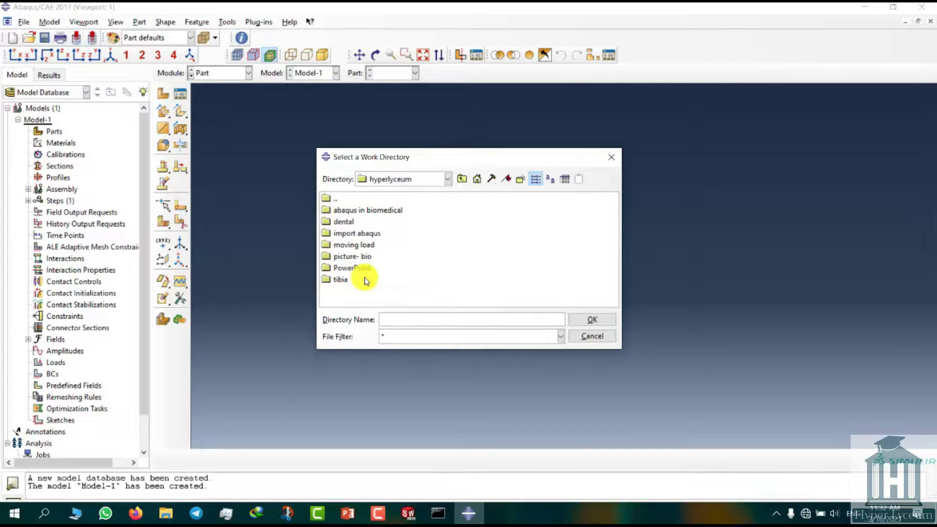
{"action": "left_click", "coordinate": [367, 235]}
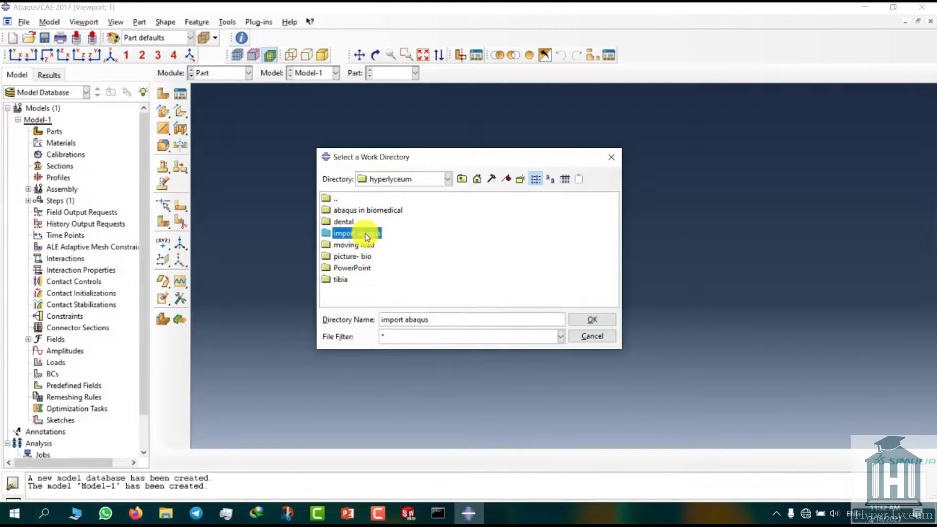
{"action": "double_click", "coordinate": [366, 235]}
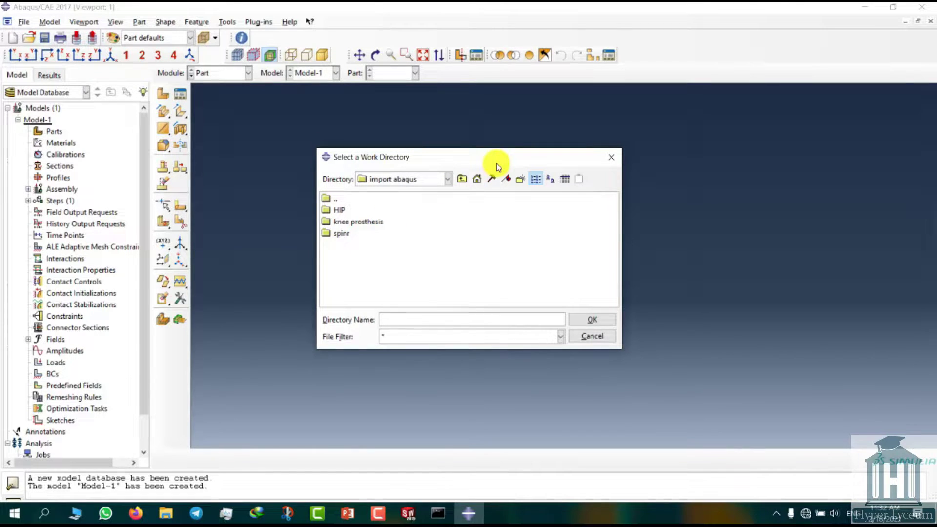
{"action": "left_click", "coordinate": [461, 178]}
{"action": "left_click", "coordinate": [366, 235]}
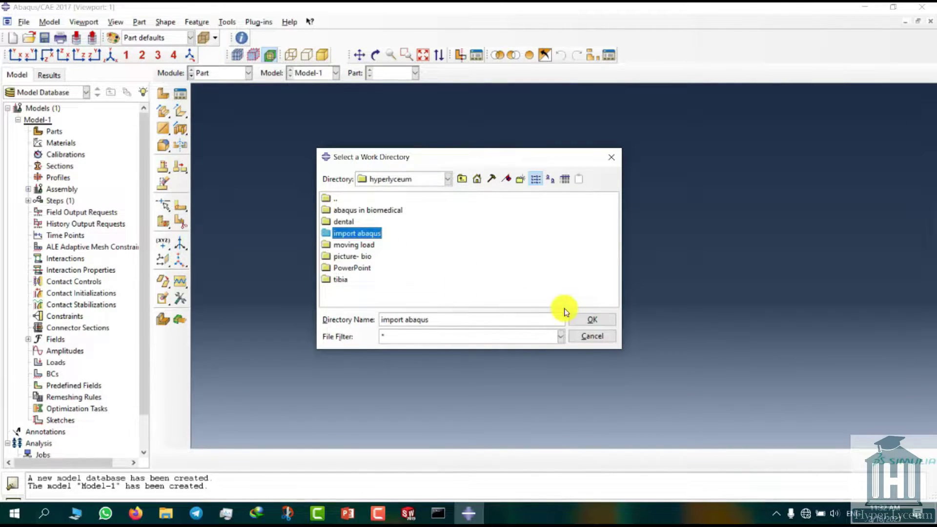
{"action": "left_click", "coordinate": [583, 318]}
- Confirm the work directory, then choose hip.x_t from the HIP folder for Parasolid part import
{"action": "left_click", "coordinate": [428, 306]}
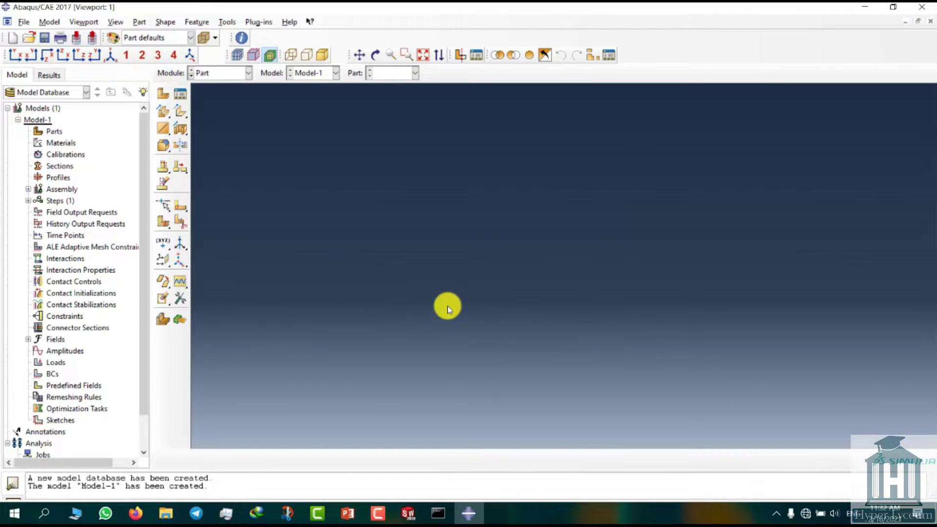
{"action": "left_click", "coordinate": [22, 22]}
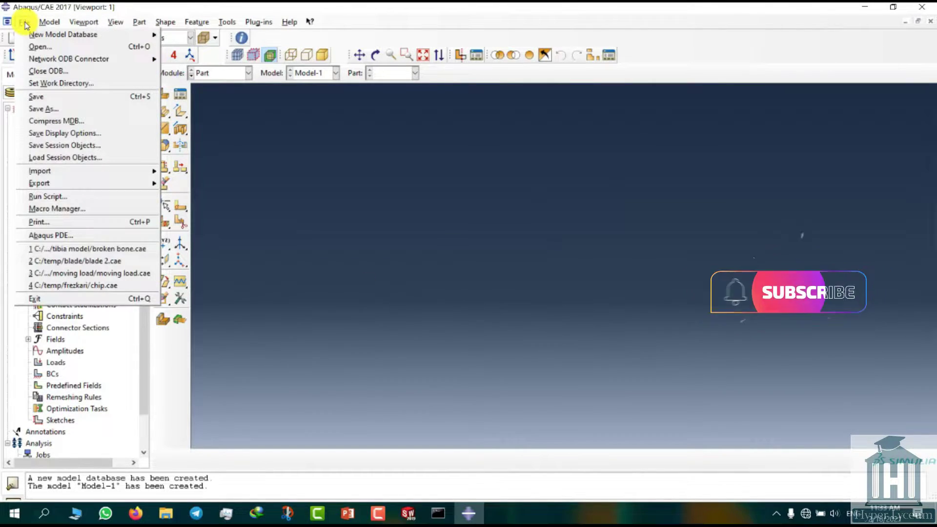
{"action": "mouse_move", "coordinate": [145, 176]}
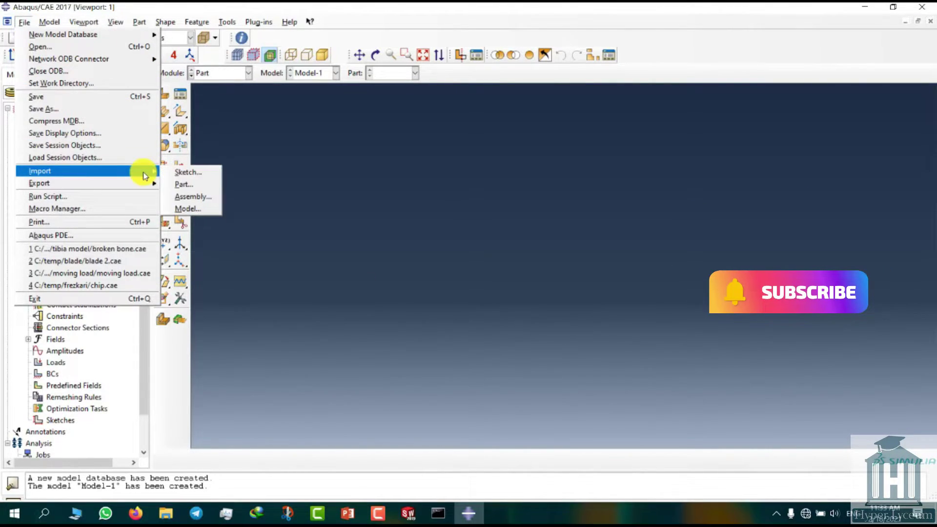
{"action": "left_click", "coordinate": [191, 185]}
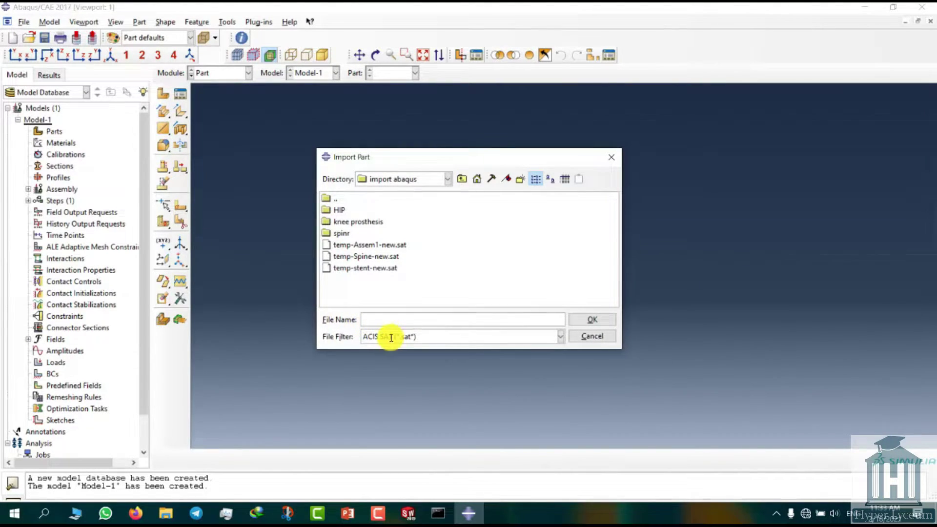
{"action": "left_click", "coordinate": [391, 338]}
{"action": "left_click", "coordinate": [390, 421]}
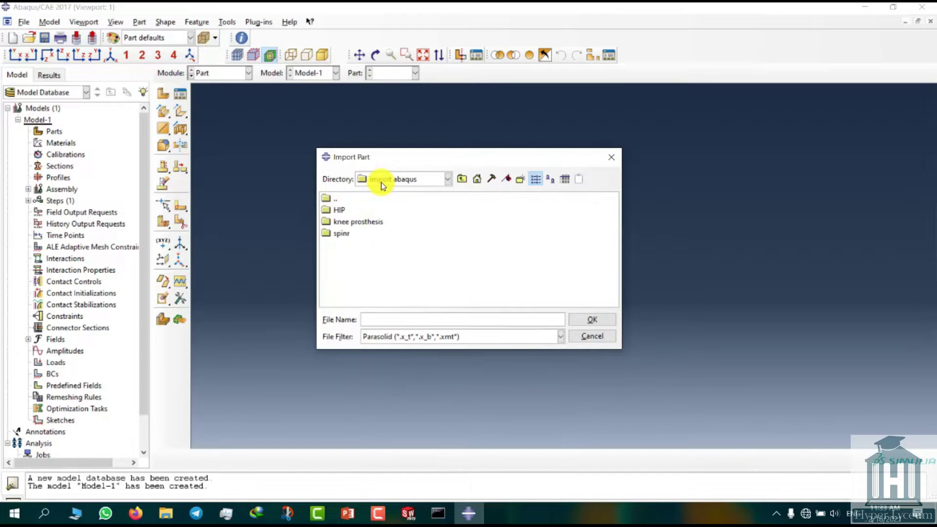
{"action": "double_click", "coordinate": [339, 210]}
{"action": "left_click", "coordinate": [342, 211]}
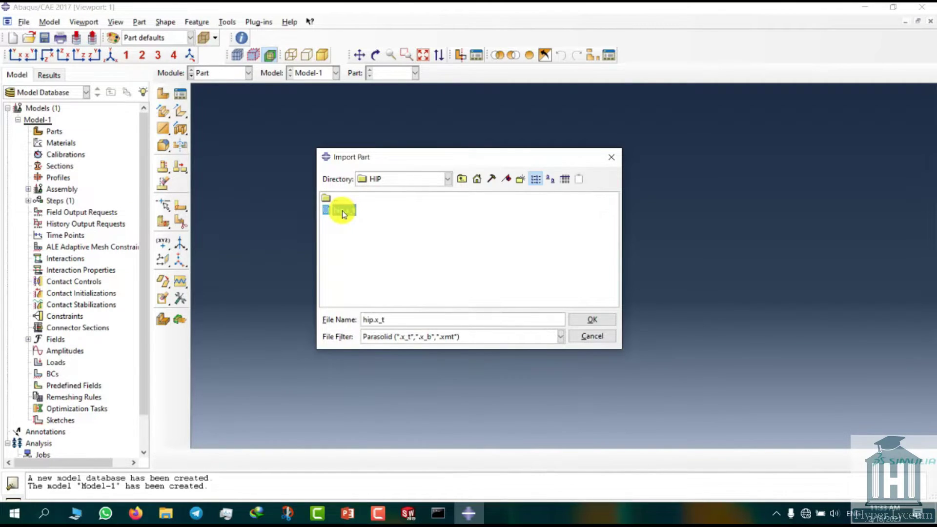
{"action": "left_click", "coordinate": [411, 334]}
{"action": "left_click", "coordinate": [501, 326]}
{"action": "left_click", "coordinate": [592, 319]}
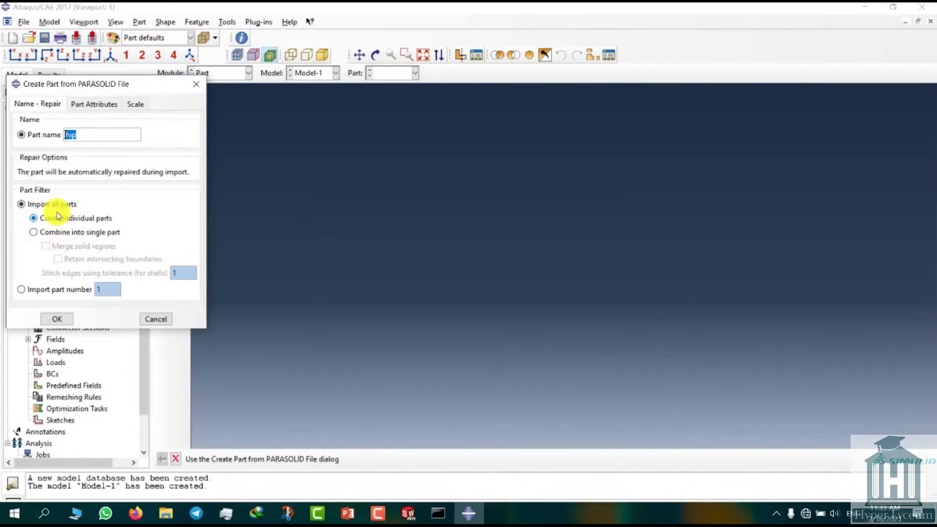
- Create the hip parts from the Parasolid file with lengths multiplied by 1
{"action": "left_click_drag", "start_coordinate": [77, 84], "coordinate": [133, 76]}
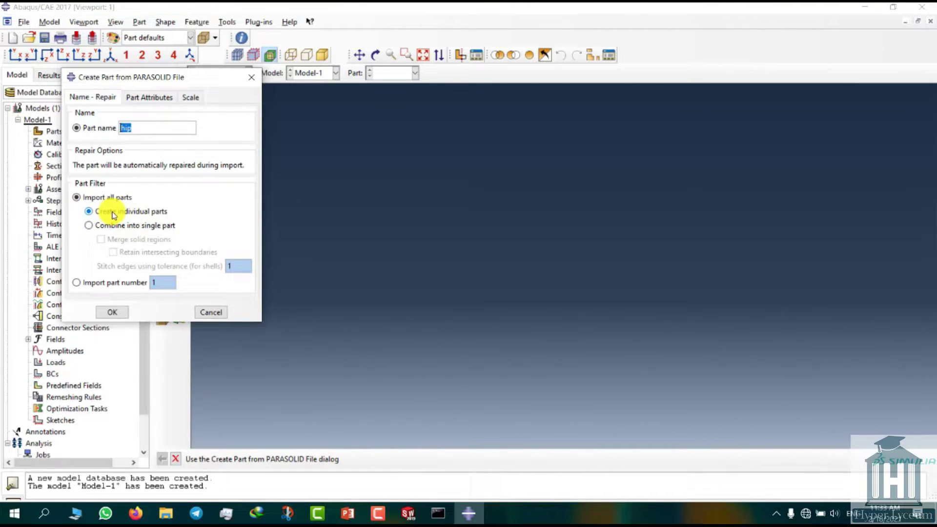
{"action": "left_click", "coordinate": [149, 97]}
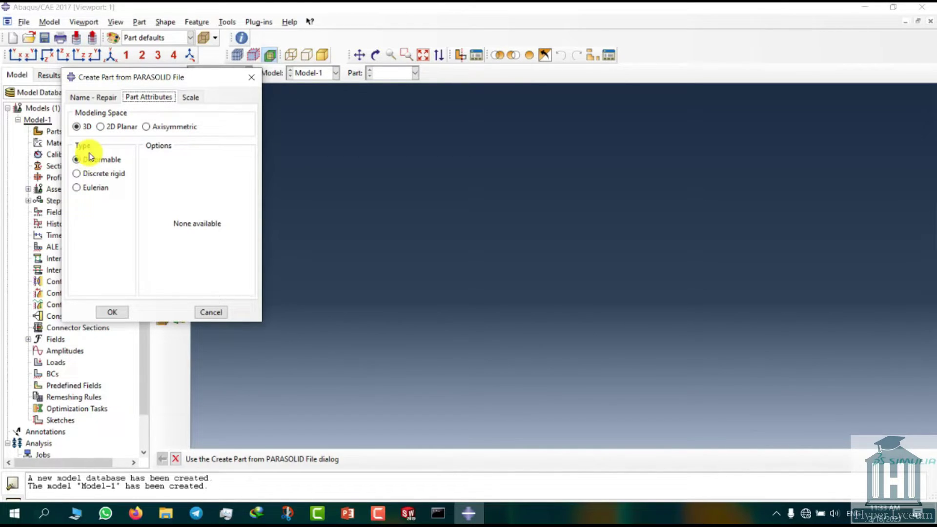
{"action": "left_click", "coordinate": [189, 97]}
{"action": "double_click", "coordinate": [165, 150]}
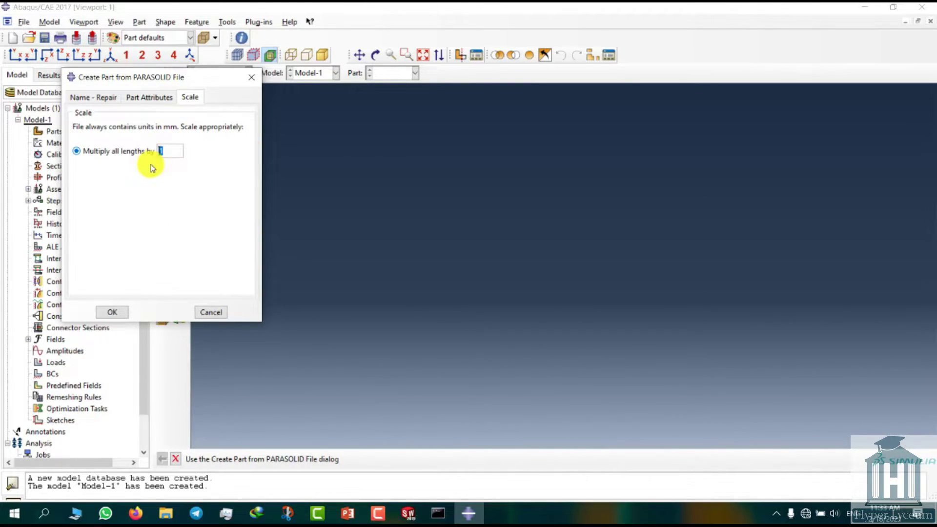
{"action": "left_click", "coordinate": [112, 313]}
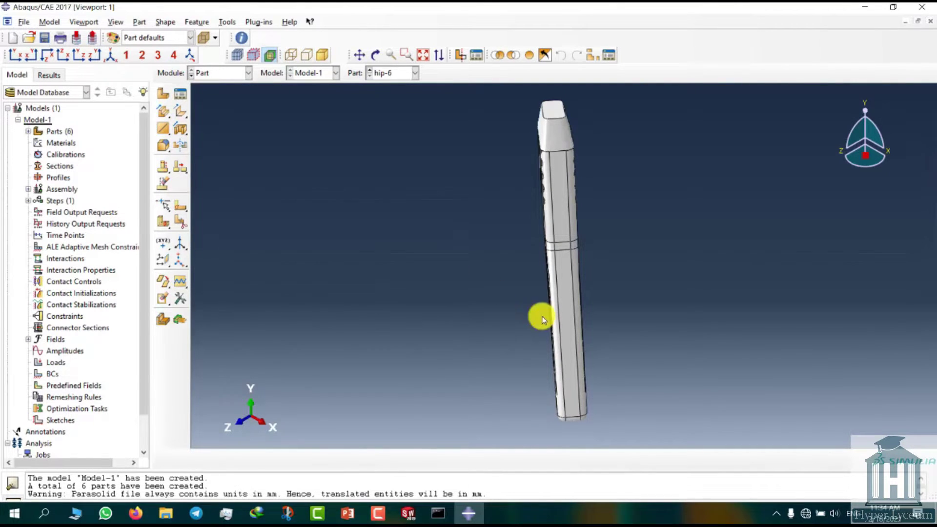
- Browse the imported hip parts and display hip-4
{"action": "left_click", "coordinate": [396, 73]}
{"action": "scroll", "coordinate": [396, 73], "scroll_direction": "up", "scroll_amount": 5}
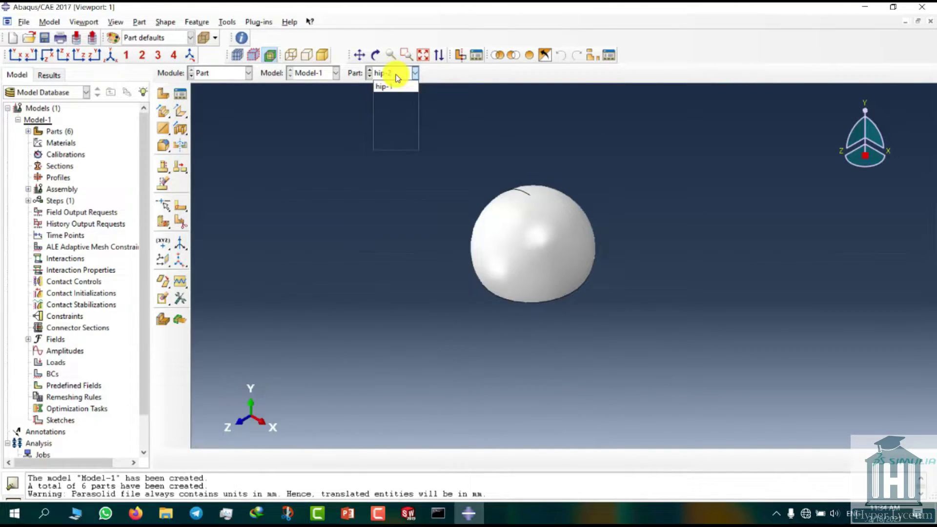
{"action": "scroll", "coordinate": [396, 73], "scroll_direction": "down", "scroll_amount": 2}
{"action": "left_click", "coordinate": [384, 121]}
{"action": "left_click", "coordinate": [166, 22]}
- Instance hip-1 through hip-6 in the Assembly module and orbit the implant upright
{"action": "left_click", "coordinate": [222, 73]}
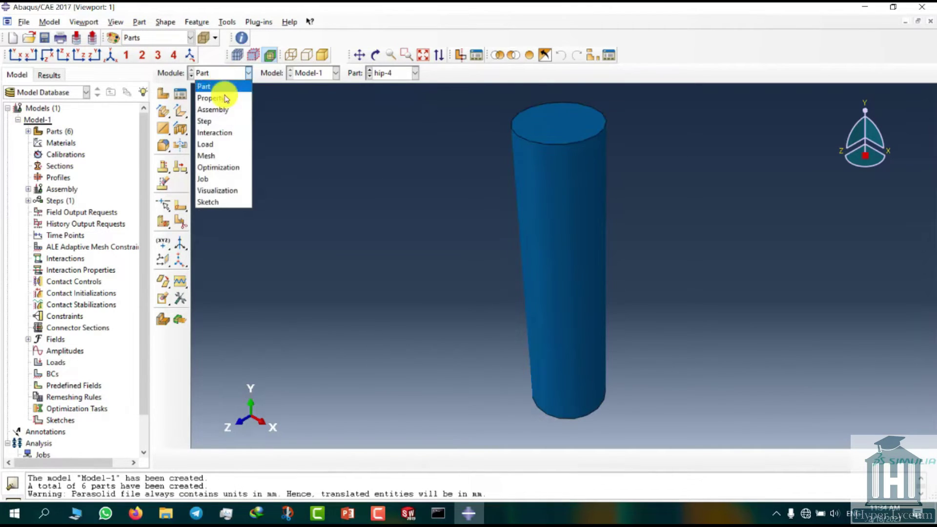
{"action": "left_click", "coordinate": [225, 112]}
{"action": "left_click", "coordinate": [163, 93]}
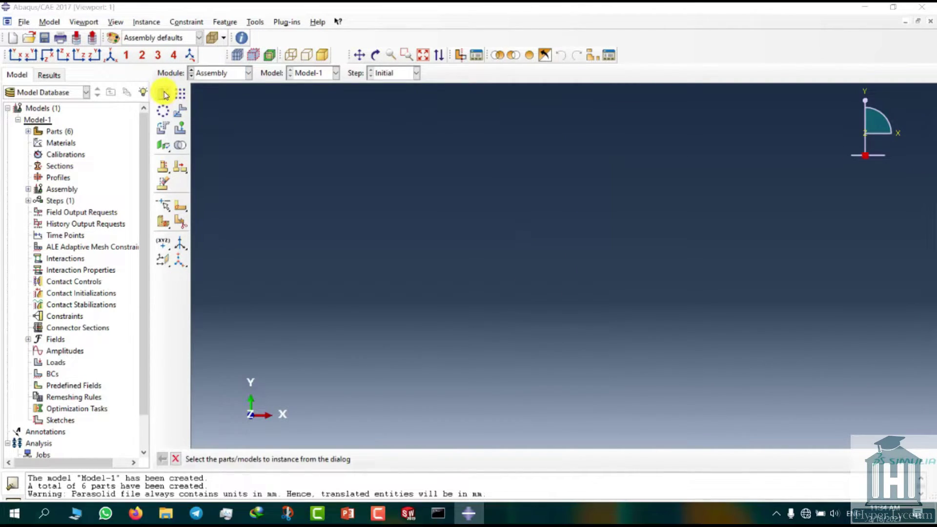
{"action": "left_click_drag", "start_coordinate": [194, 175], "coordinate": [192, 230]}
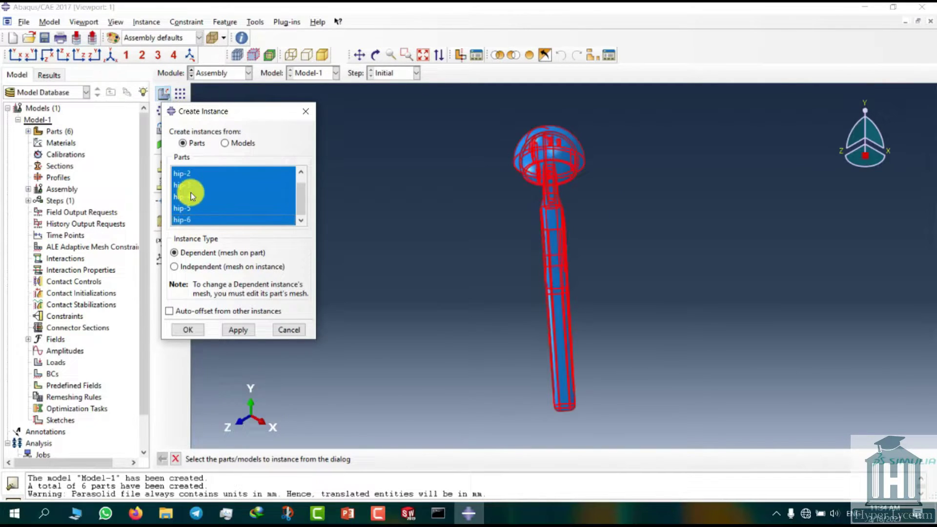
{"action": "left_click", "coordinate": [187, 331]}
{"action": "left_click_drag", "start_coordinate": [561, 254], "coordinate": [585, 224], "text": "ctrl+alt"}
{"action": "left_click", "coordinate": [161, 38]}
{"action": "left_click", "coordinate": [146, 58]}
{"action": "left_click_drag", "start_coordinate": [744, 416], "coordinate": [527, 297], "text": "ctrl+alt"}
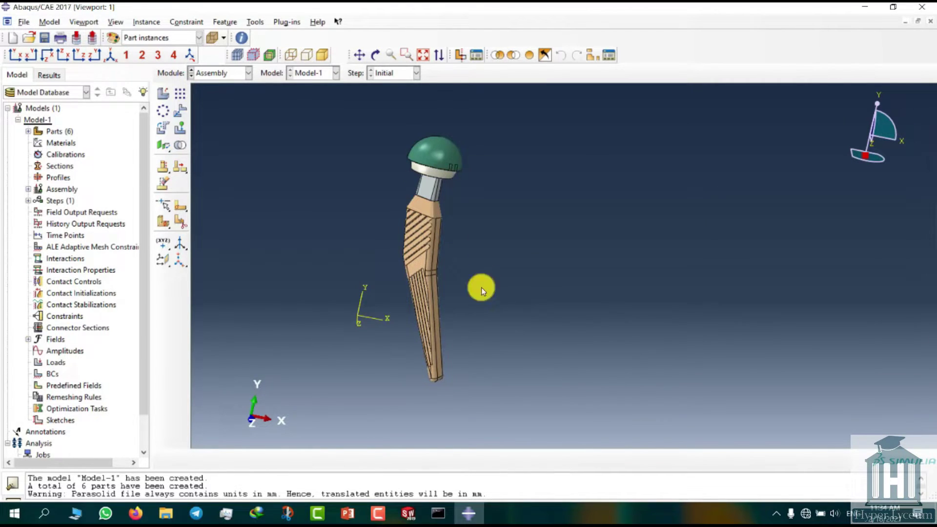
{"action": "scroll", "coordinate": [448, 265], "scroll_direction": "up", "scroll_amount": 2}
{"action": "scroll", "coordinate": [454, 293], "scroll_direction": "down", "scroll_amount": 2}
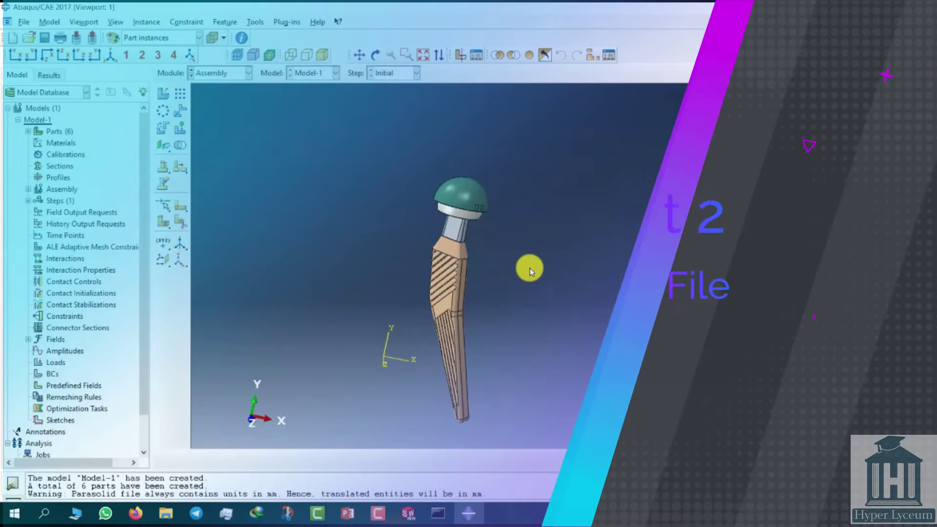
- Create a new model, Model-2, and collapse Model-1 in the model tree
{"action": "left_click", "coordinate": [50, 22]}
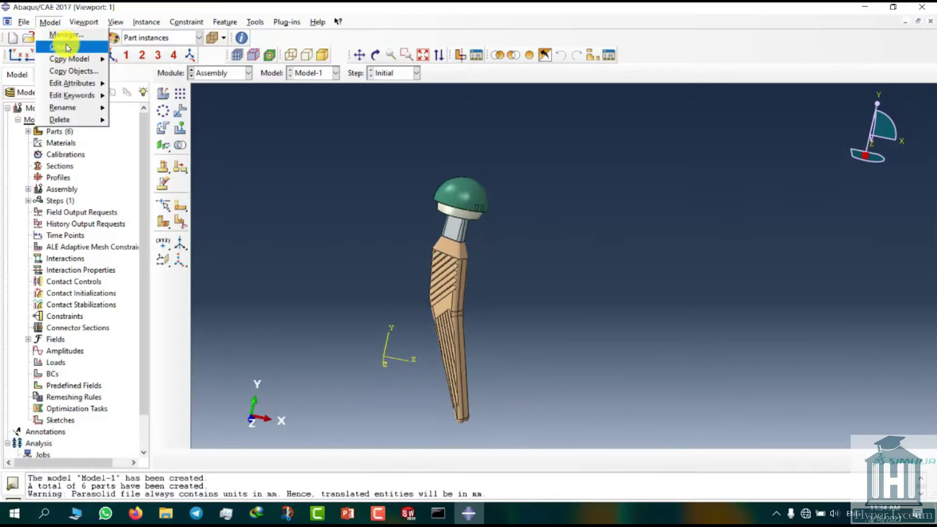
{"action": "left_click", "coordinate": [67, 46]}
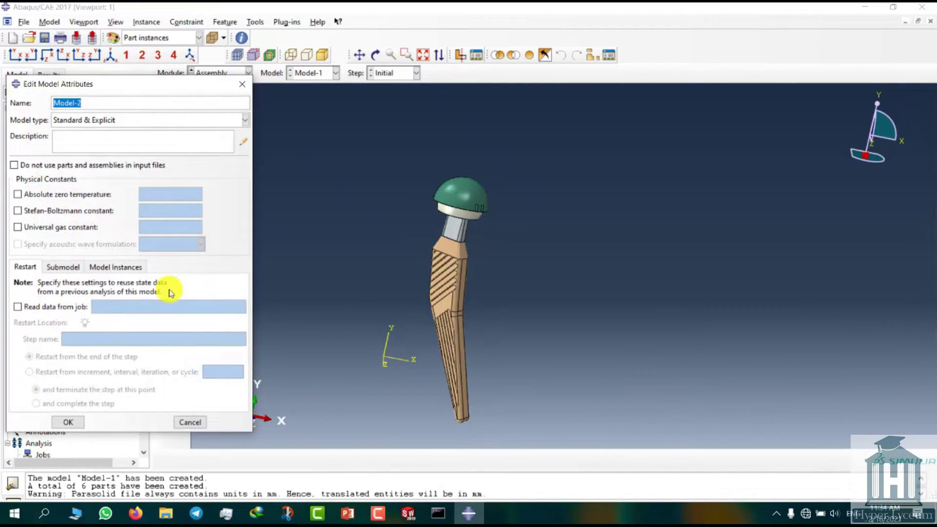
{"action": "left_click", "coordinate": [72, 421]}
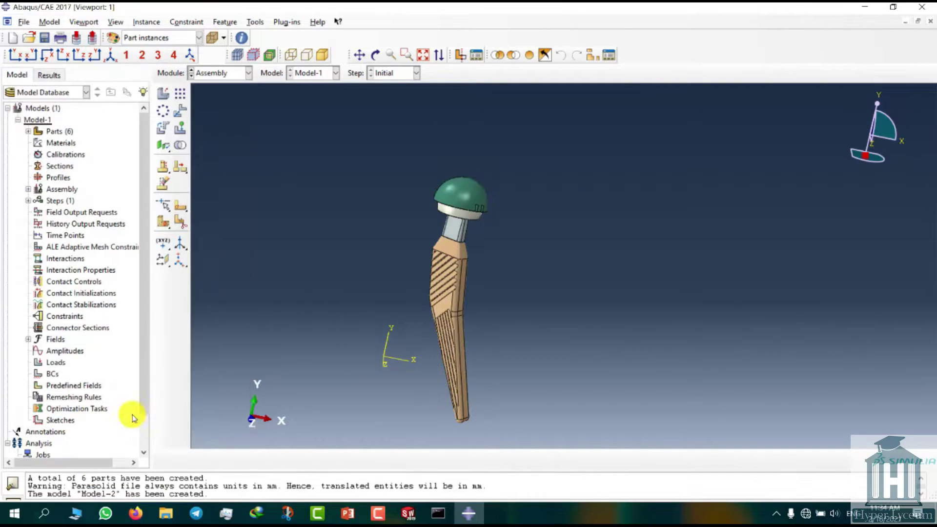
{"action": "left_click", "coordinate": [17, 120]}
- Import Spine.STEP as 3D deformable parts using the STEP file filter
{"action": "left_click", "coordinate": [23, 22]}
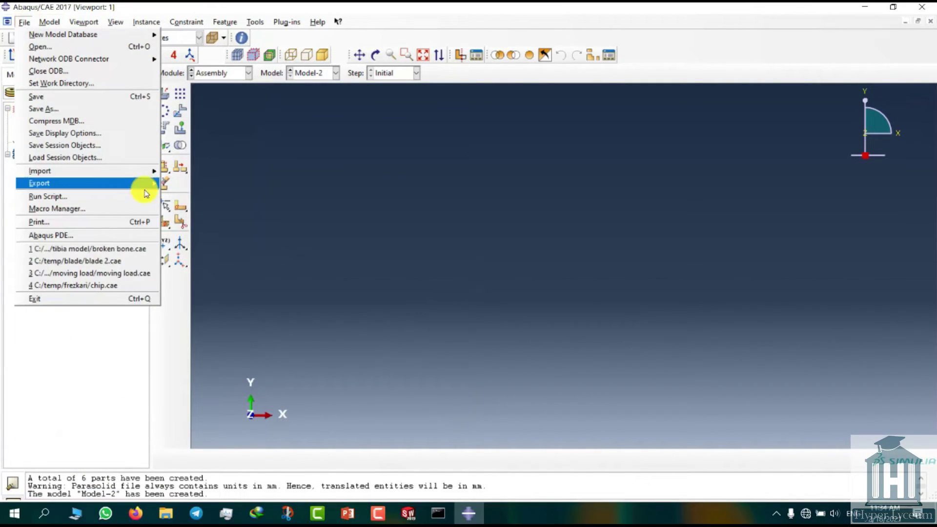
{"action": "mouse_move", "coordinate": [143, 171]}
{"action": "left_click", "coordinate": [183, 184]}
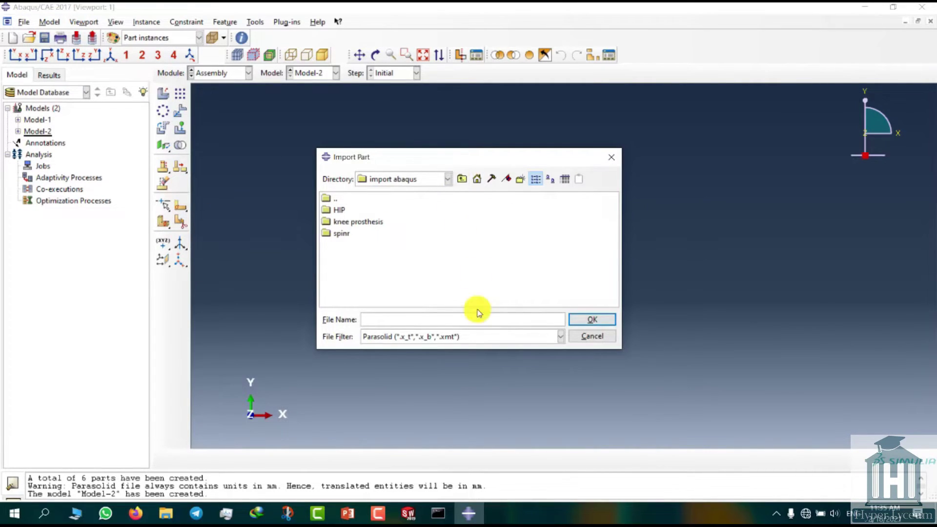
{"action": "left_click", "coordinate": [477, 337]}
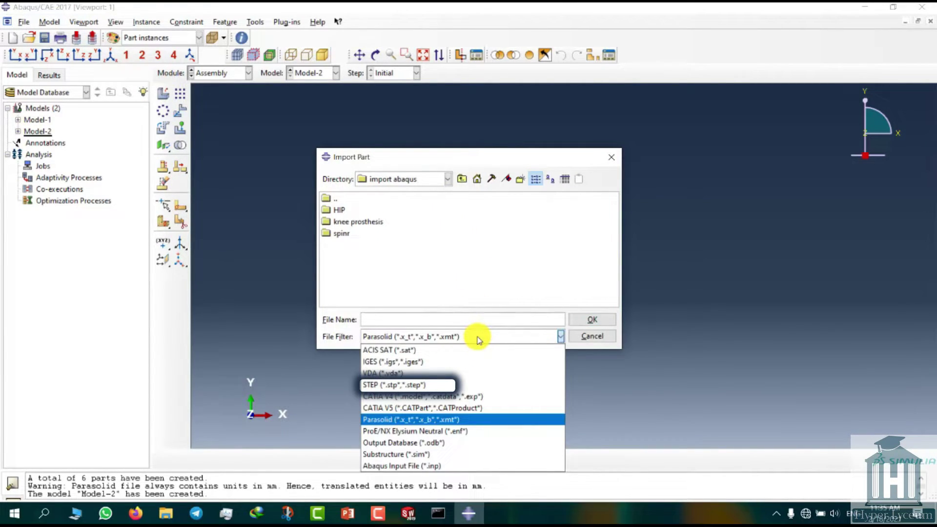
{"action": "left_click", "coordinate": [394, 385]}
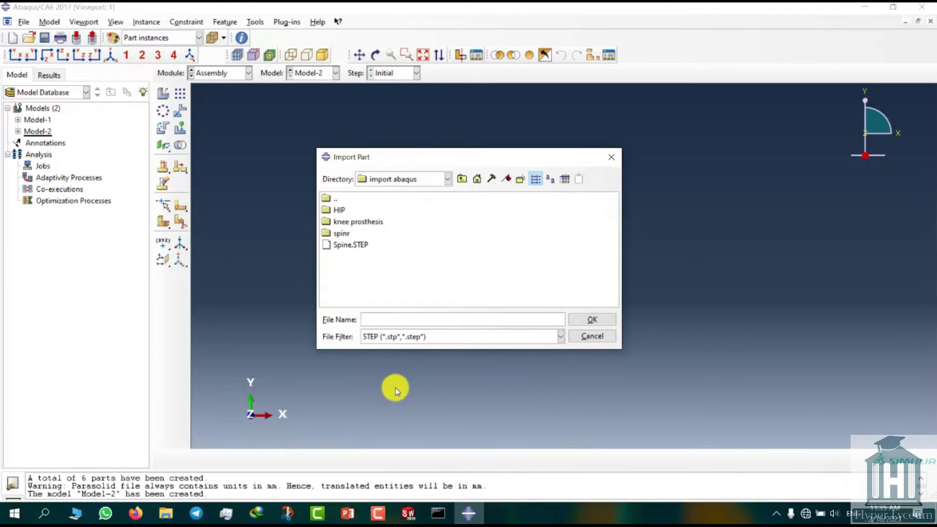
{"action": "left_click", "coordinate": [350, 245]}
{"action": "left_click", "coordinate": [599, 324]}
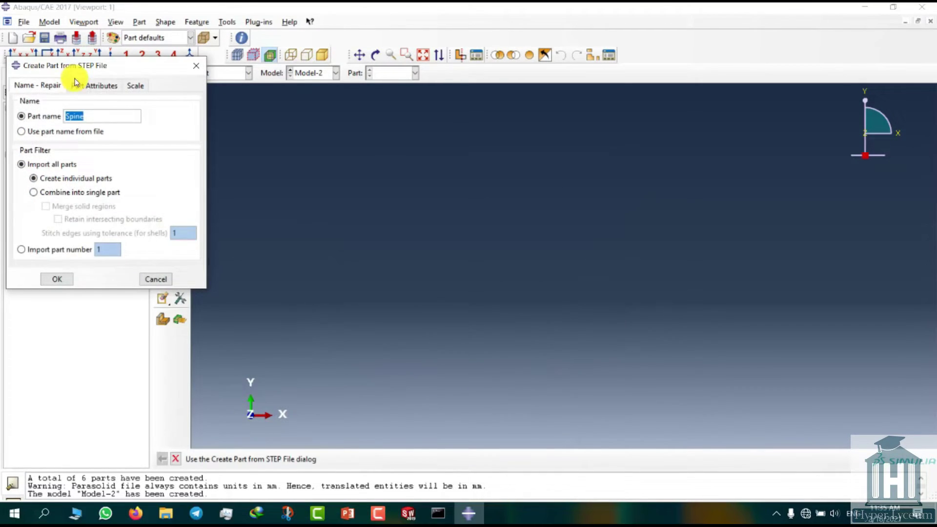
{"action": "left_click", "coordinate": [93, 85]}
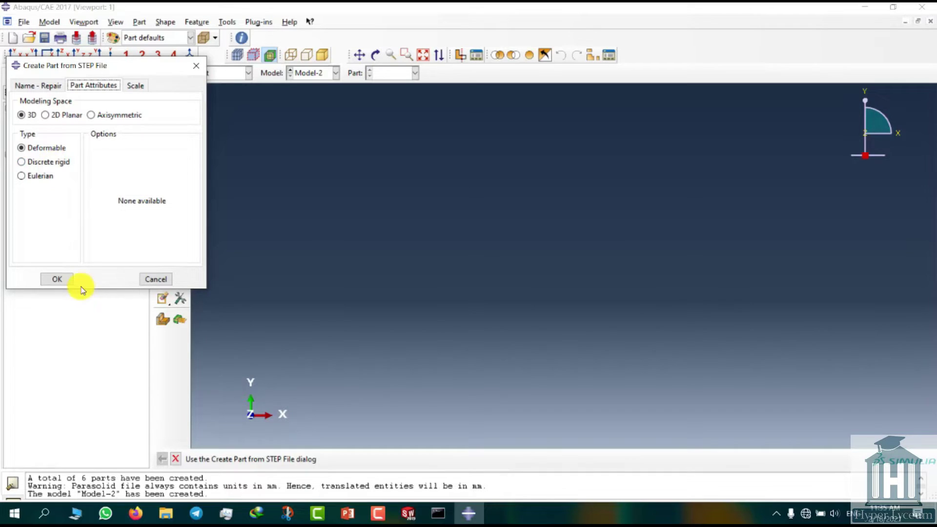
{"action": "left_click", "coordinate": [67, 280]}
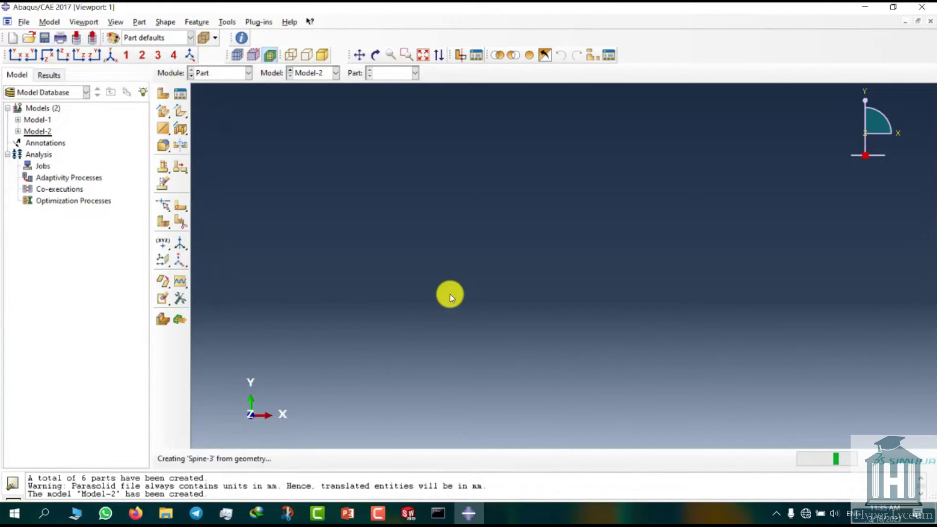
- Display the Spine-1 part and orbit it to inspect the disc
{"action": "left_click_drag", "start_coordinate": [512, 311], "coordinate": [689, 200], "text": "ctrl+alt"}
{"action": "left_click", "coordinate": [414, 74]}
{"action": "left_click", "coordinate": [393, 87]}
{"action": "left_click_drag", "start_coordinate": [471, 270], "coordinate": [521, 240], "text": "ctrl+alt"}
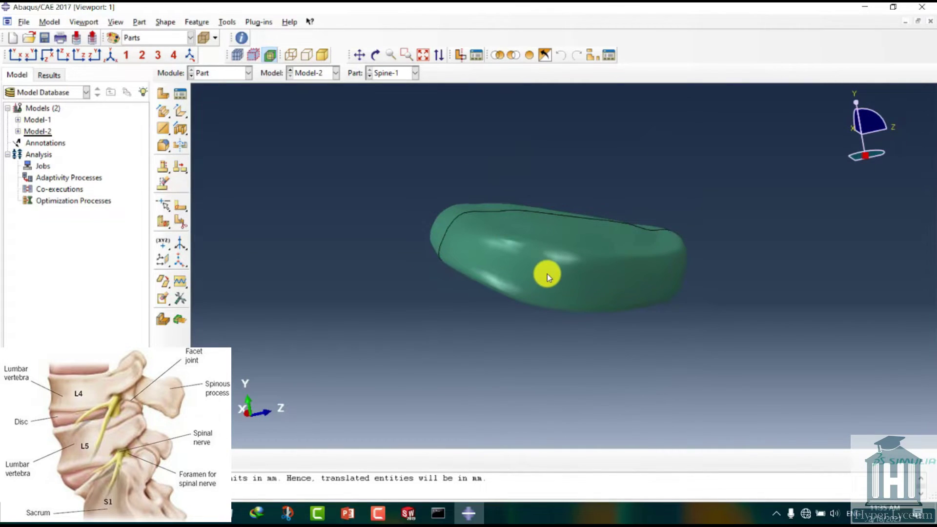
- Instance Spine-1, Spine-2 and Spine-3 in Model-2's assembly, then orbit and pan the view
{"action": "left_click", "coordinate": [234, 73]}
{"action": "left_click", "coordinate": [236, 107]}
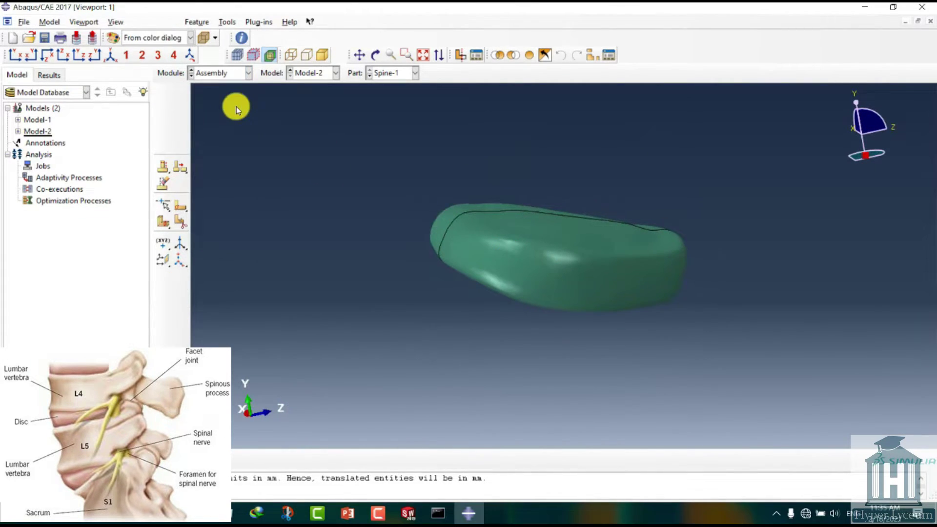
{"action": "left_click", "coordinate": [162, 92]}
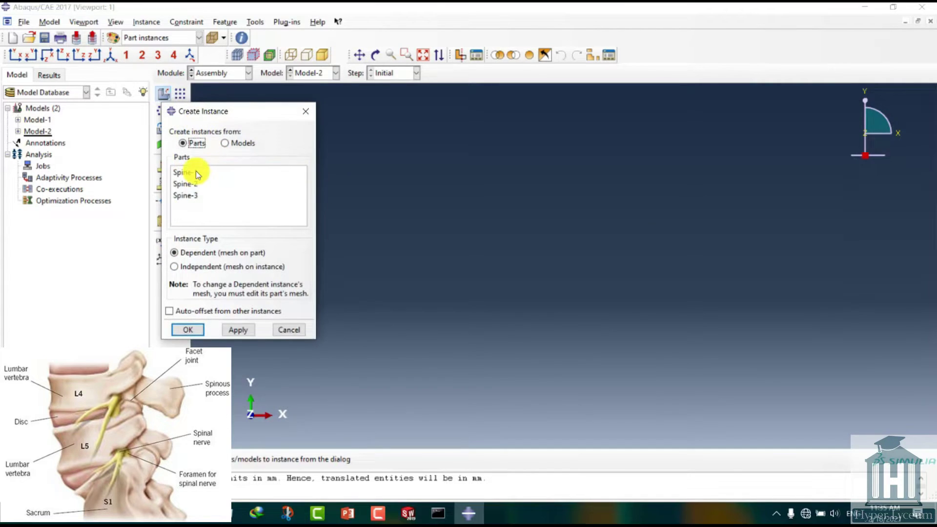
{"action": "left_click_drag", "start_coordinate": [189, 173], "coordinate": [189, 195]}
{"action": "left_click", "coordinate": [192, 330]}
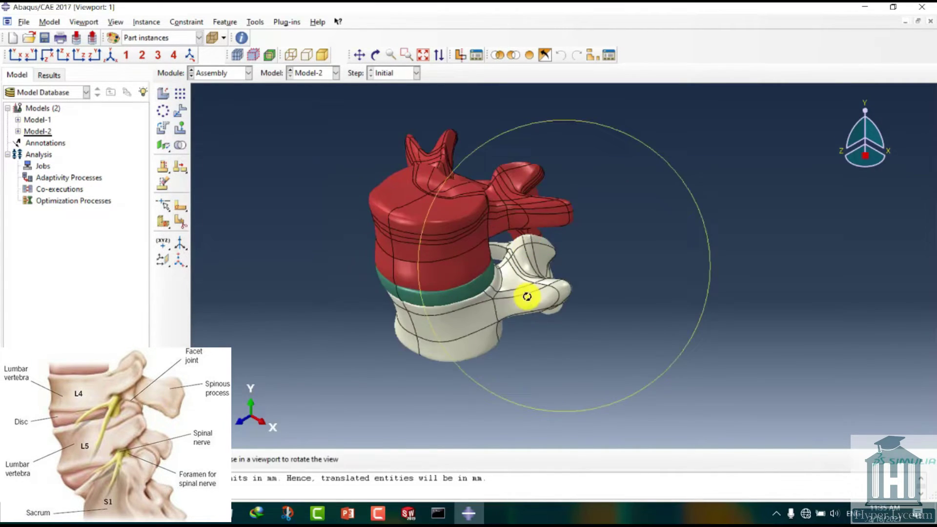
{"action": "left_click_drag", "start_coordinate": [529, 294], "coordinate": [387, 208], "text": "ctrl+alt"}
{"action": "middle_click_drag", "start_coordinate": [386, 209], "coordinate": [498, 293], "text": "ctrl+alt"}
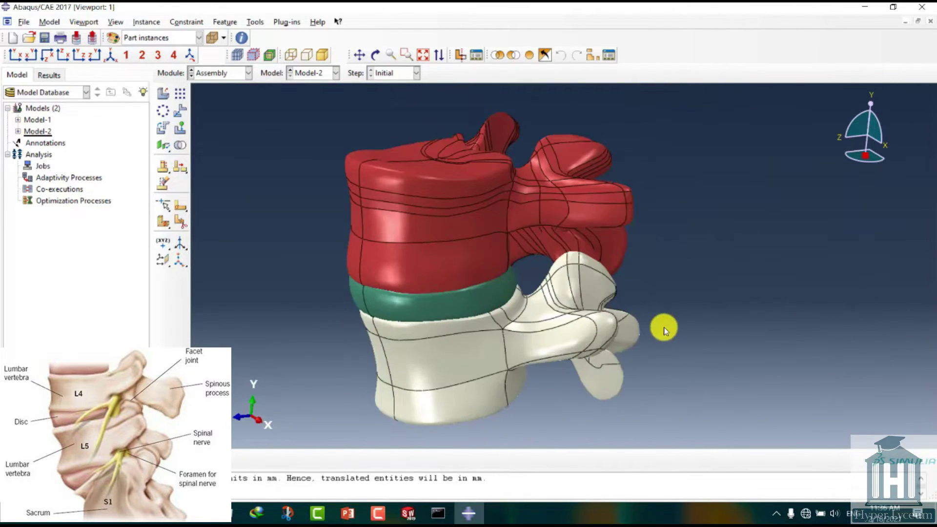
- Create Model-3 and import implant2.CATProduct via the CATIA V5 filter as individual parts
{"action": "left_click", "coordinate": [49, 22]}
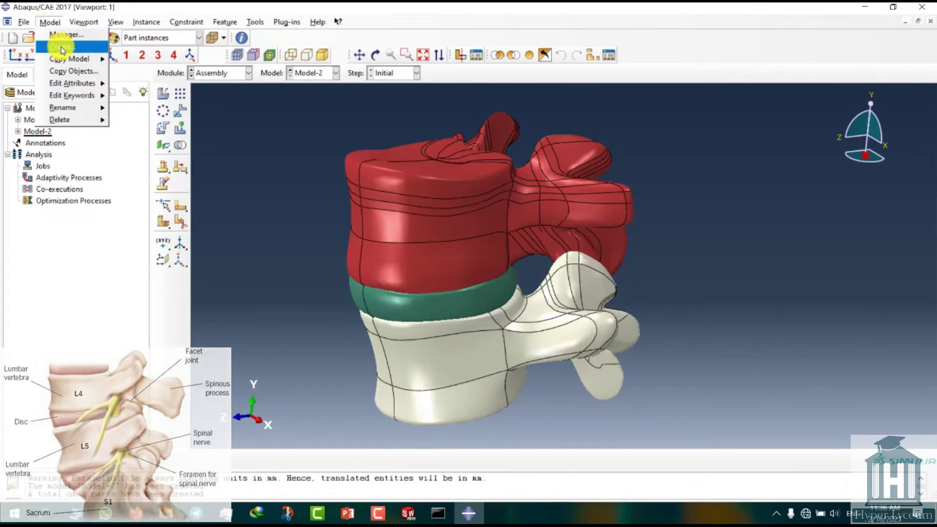
{"action": "left_click", "coordinate": [67, 62]}
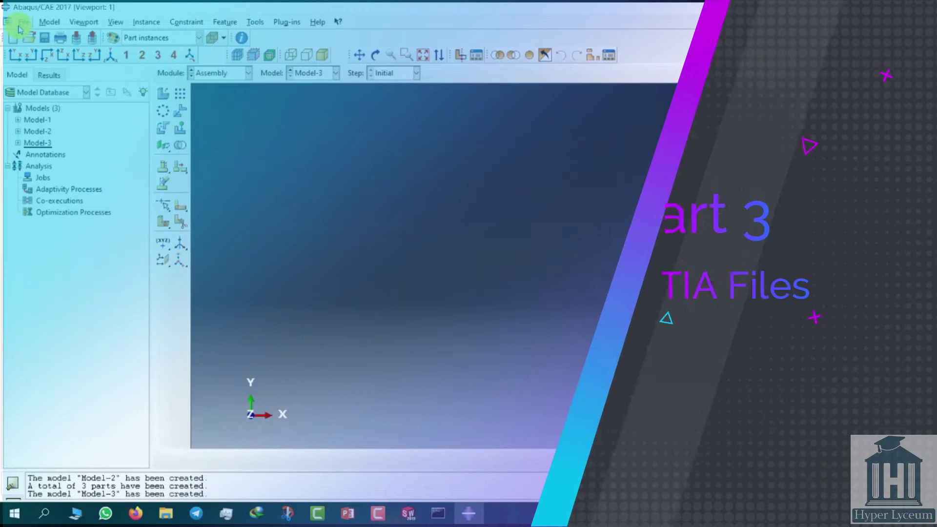
{"action": "left_click", "coordinate": [23, 22]}
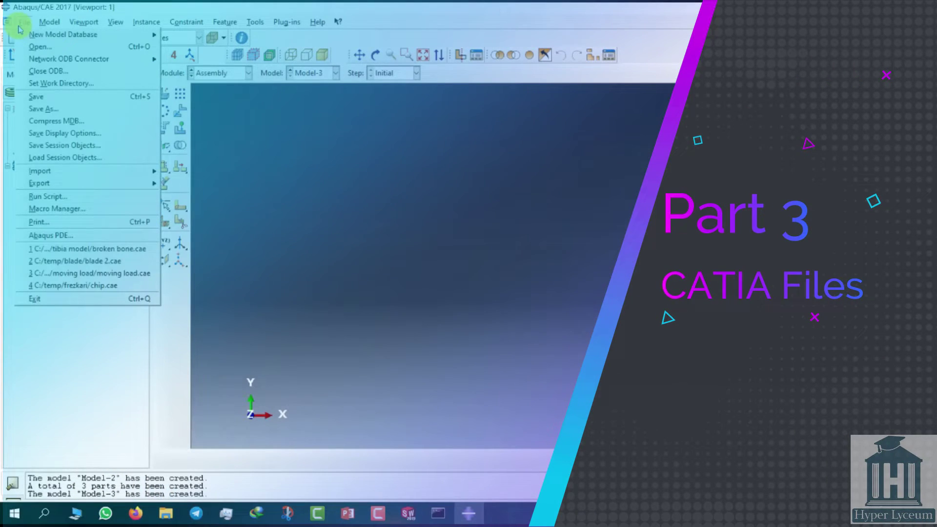
{"action": "mouse_move", "coordinate": [153, 174]}
{"action": "left_click", "coordinate": [186, 185]}
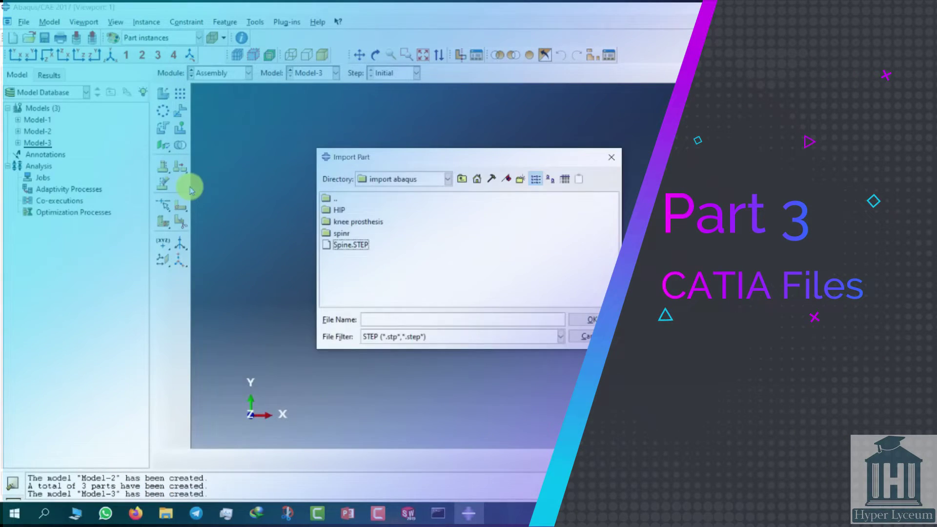
{"action": "left_click", "coordinate": [402, 337]}
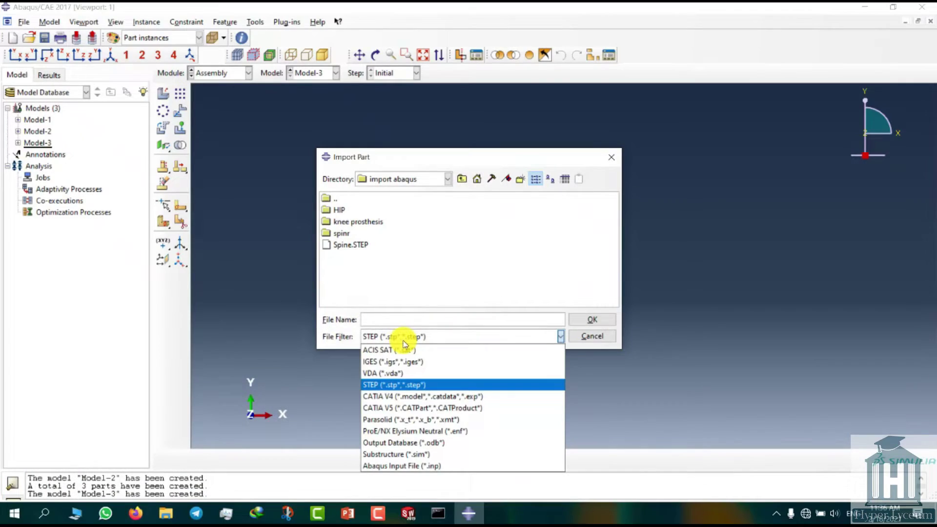
{"action": "left_click", "coordinate": [494, 407]}
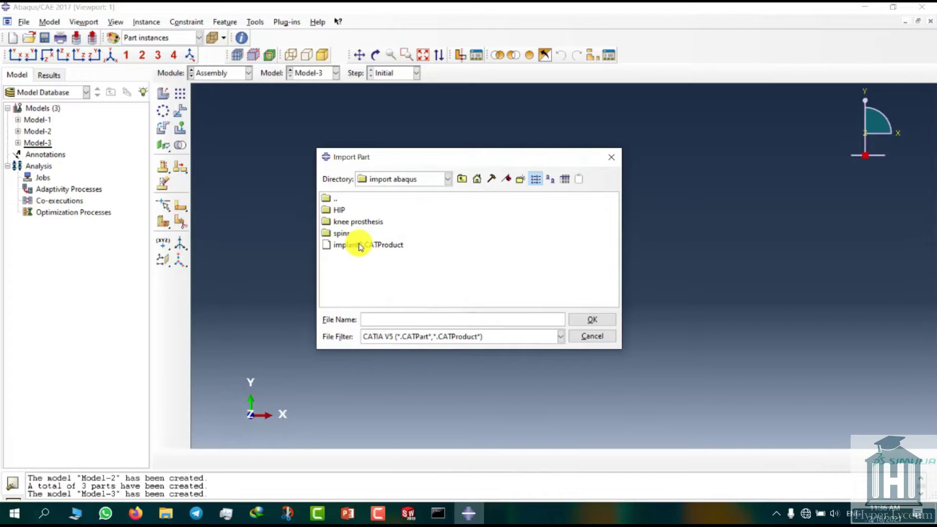
{"action": "double_click", "coordinate": [384, 245]}
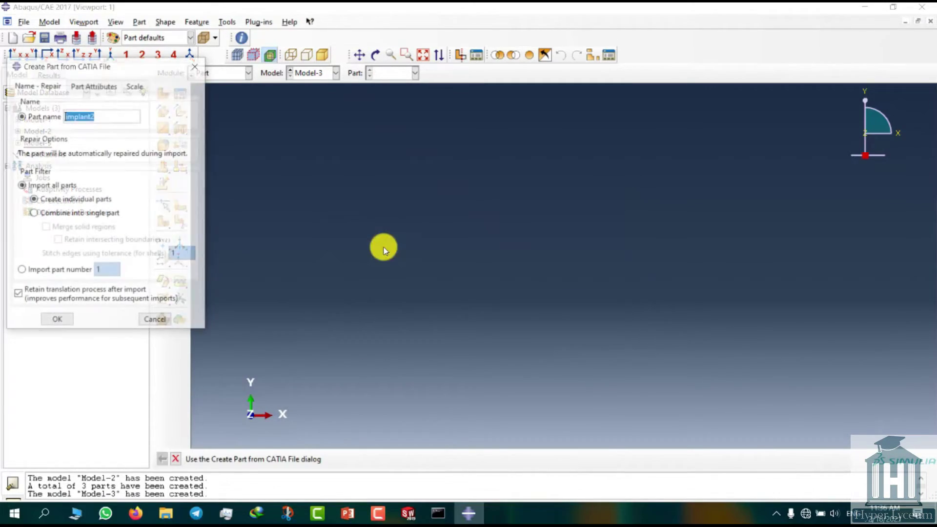
{"action": "left_click", "coordinate": [57, 322]}
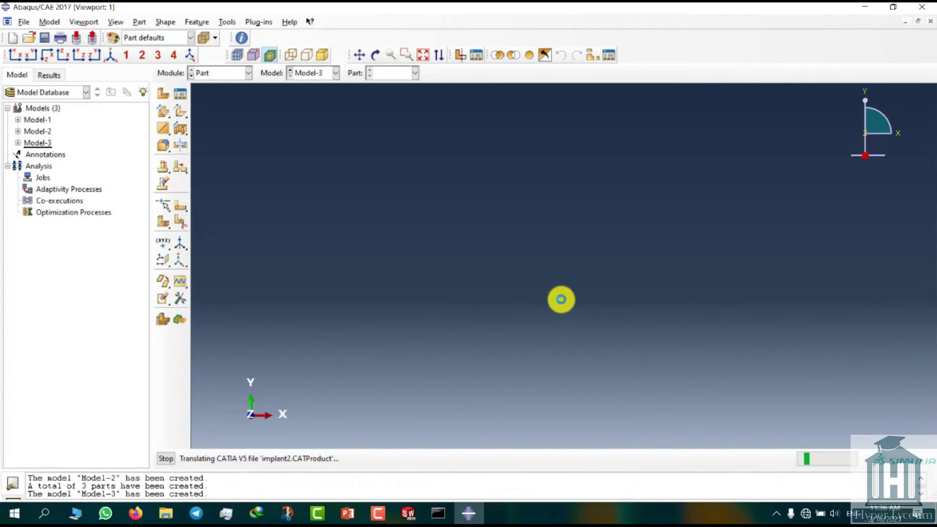
{"action": "left_click", "coordinate": [410, 73]}
- Instance implant2-1 through implant2-11 in Model-3's assembly and fit the knee implant in view
{"action": "left_click", "coordinate": [402, 117]}
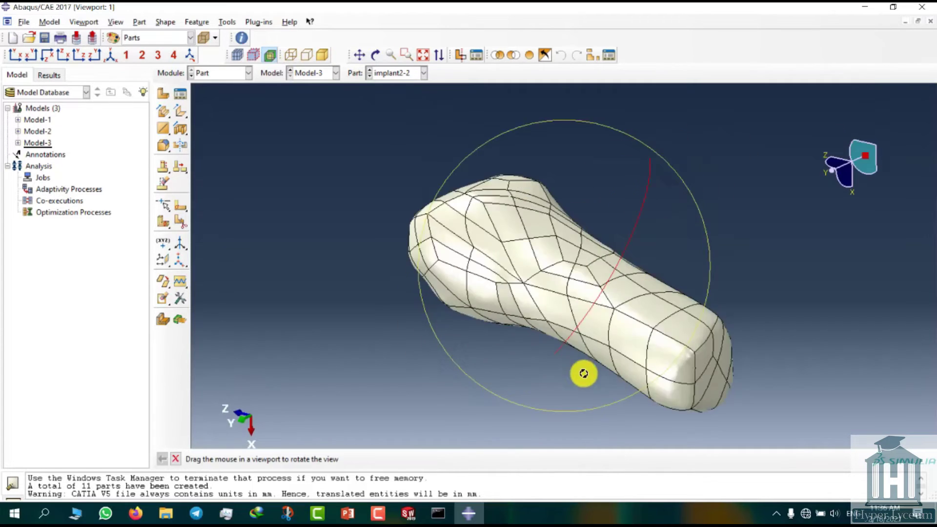
{"action": "left_click_drag", "start_coordinate": [581, 372], "coordinate": [630, 347]}
{"action": "left_click", "coordinate": [209, 74]}
{"action": "left_click", "coordinate": [216, 112]}
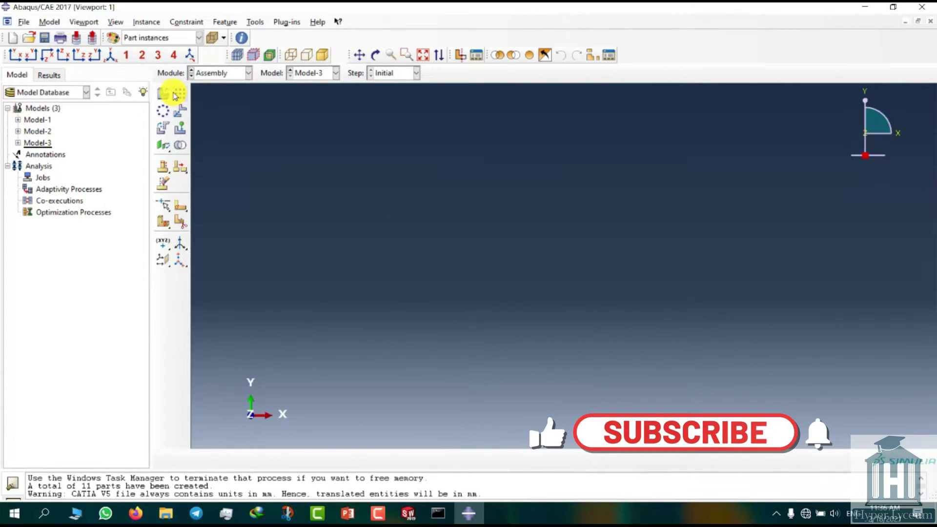
{"action": "left_click", "coordinate": [163, 92]}
{"action": "left_click_drag", "start_coordinate": [200, 176], "coordinate": [204, 242]}
{"action": "left_click", "coordinate": [198, 329]}
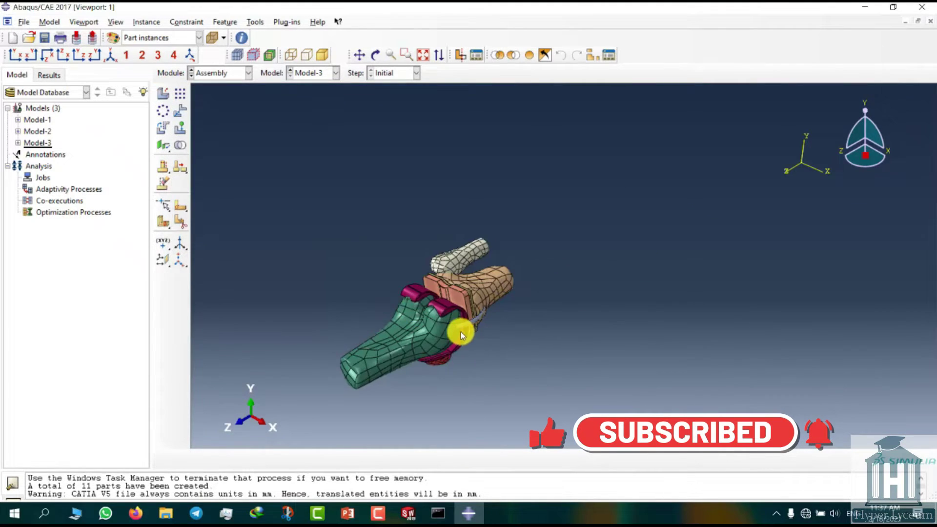
{"action": "left_click_drag", "start_coordinate": [460, 328], "coordinate": [554, 209], "text": "ctrl+alt"}
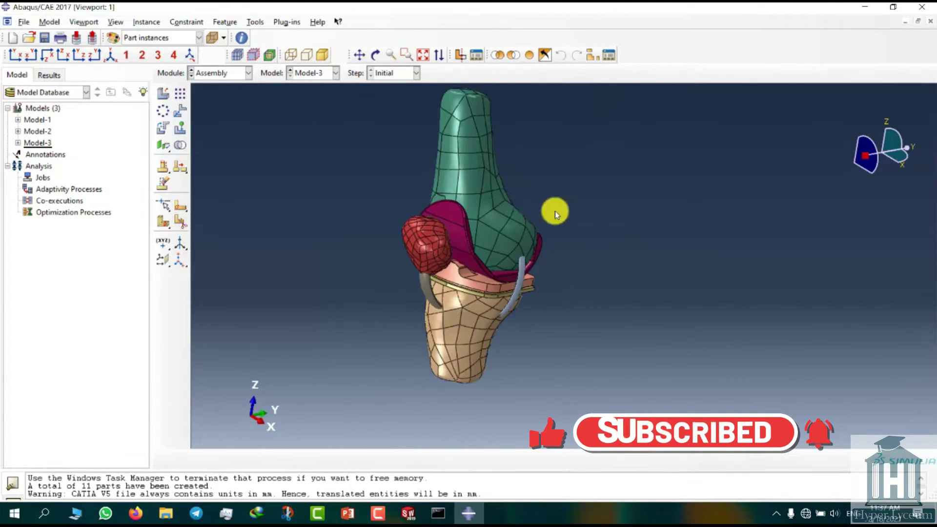
{"action": "left_click", "coordinate": [423, 55]}
{"action": "left_click", "coordinate": [91, 54]}
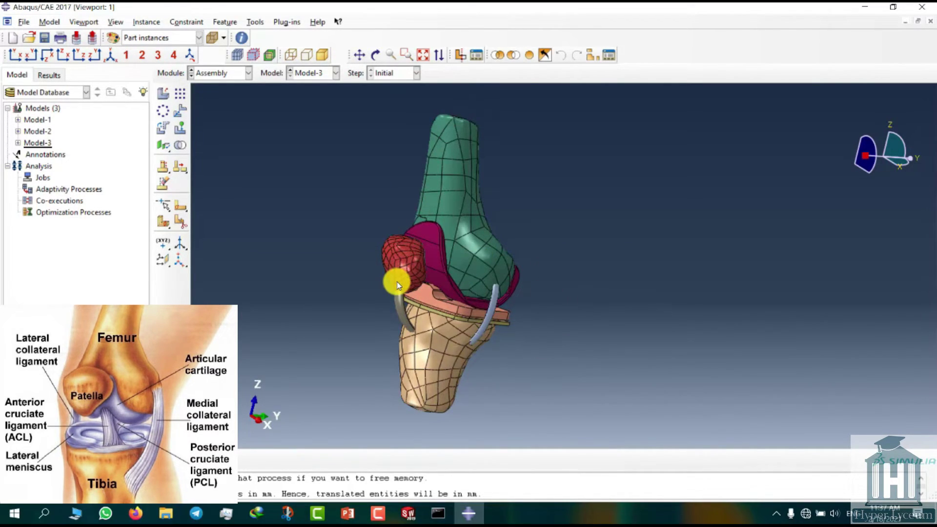
- Create a new model named Model-4
{"action": "left_click", "coordinate": [50, 21]}
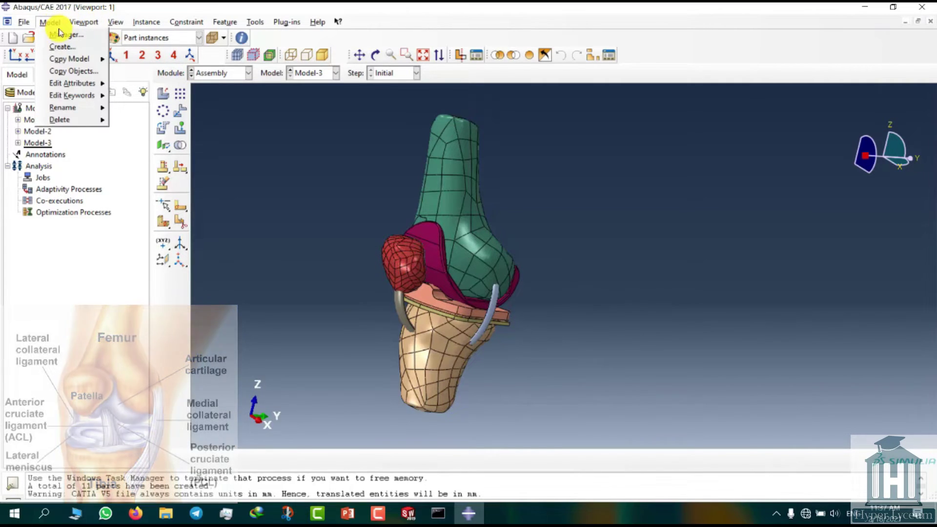
{"action": "left_click", "coordinate": [61, 45]}
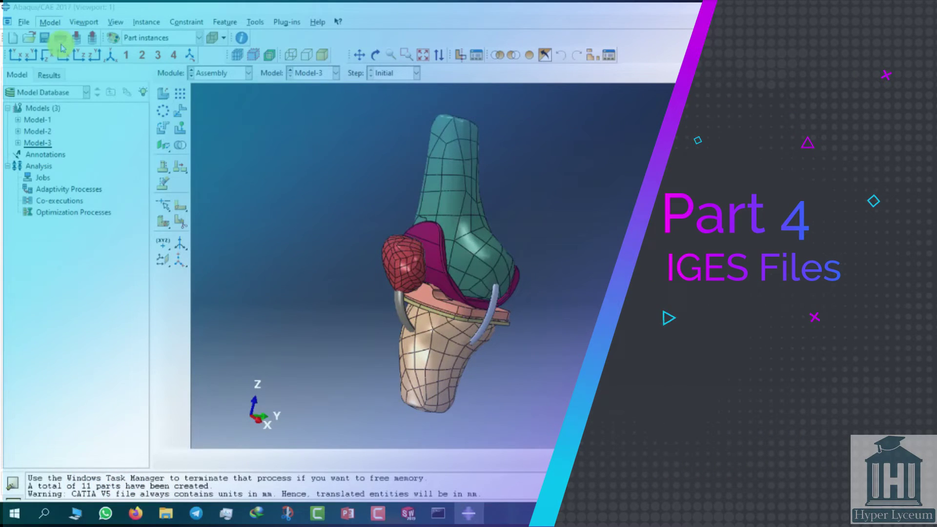
{"action": "left_click", "coordinate": [65, 420]}
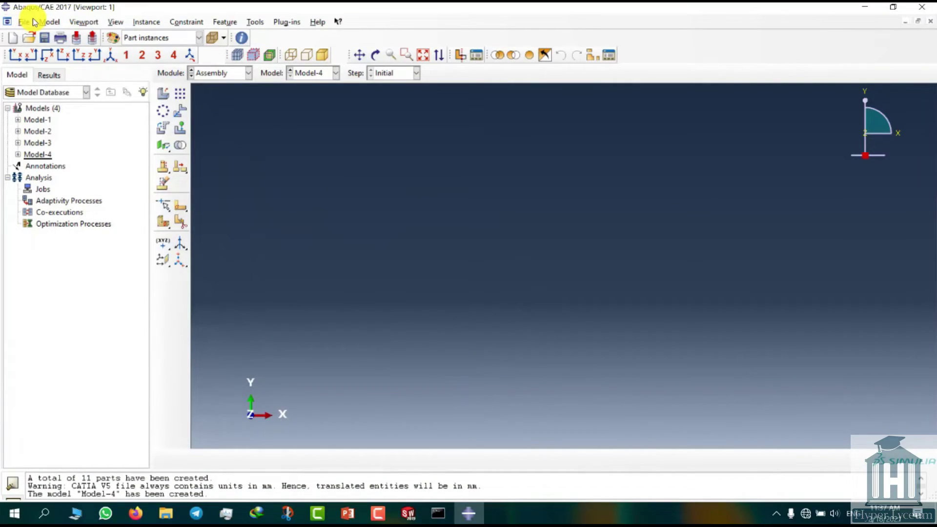
- Import the IGES stent file as a part named stent
{"action": "left_click", "coordinate": [28, 21]}
{"action": "mouse_move", "coordinate": [107, 178]}
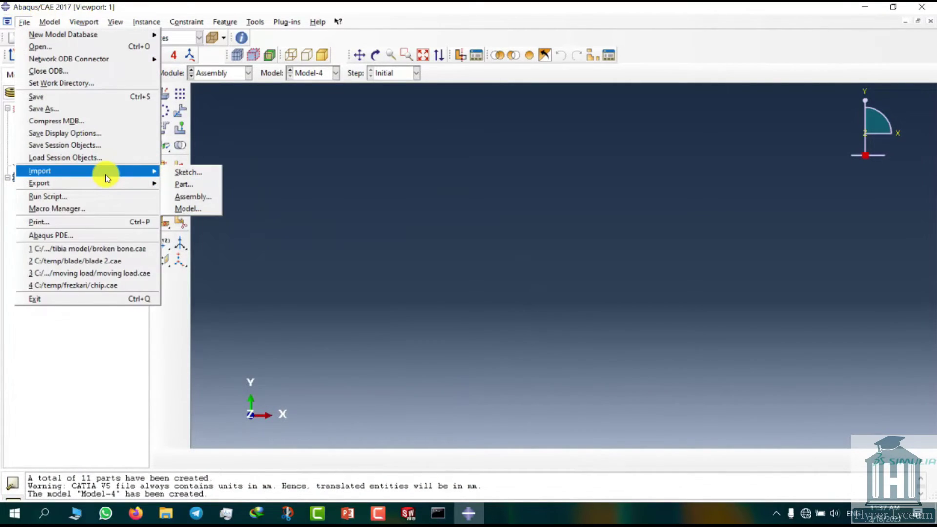
{"action": "left_click", "coordinate": [184, 185]}
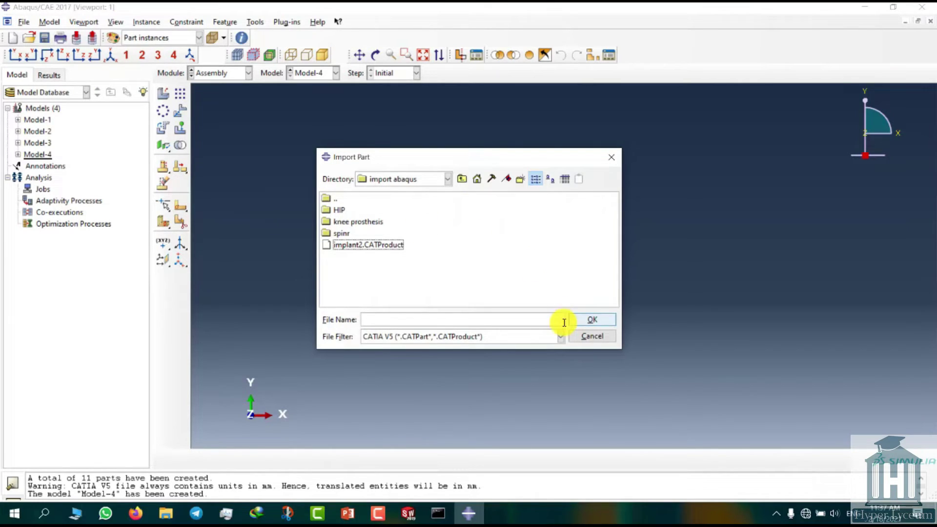
{"action": "left_click", "coordinate": [540, 338]}
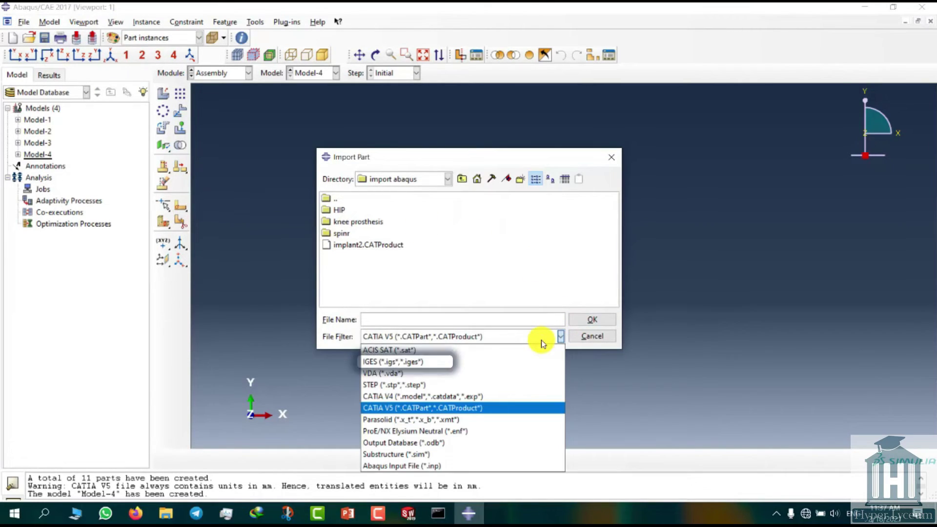
{"action": "left_click", "coordinate": [521, 363]}
{"action": "left_click", "coordinate": [345, 244]}
{"action": "left_click", "coordinate": [592, 320]}
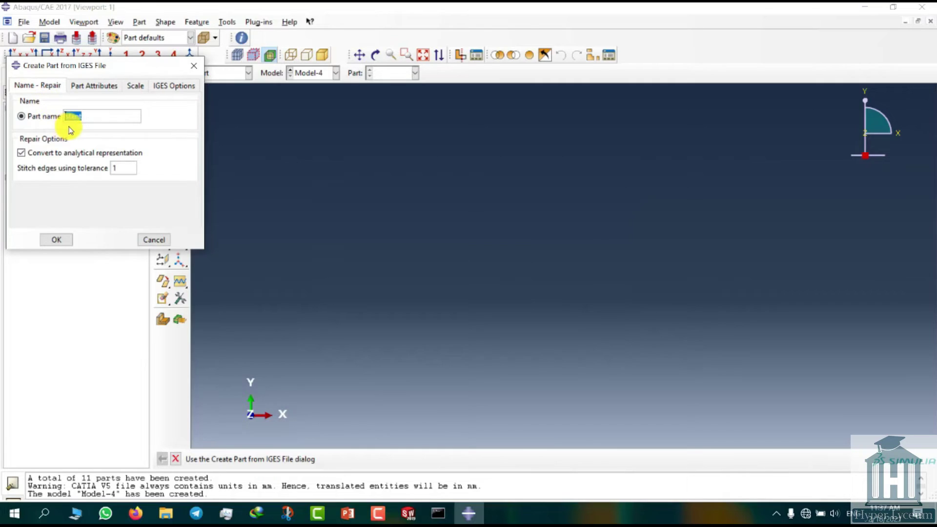
{"action": "left_click", "coordinate": [58, 238]}
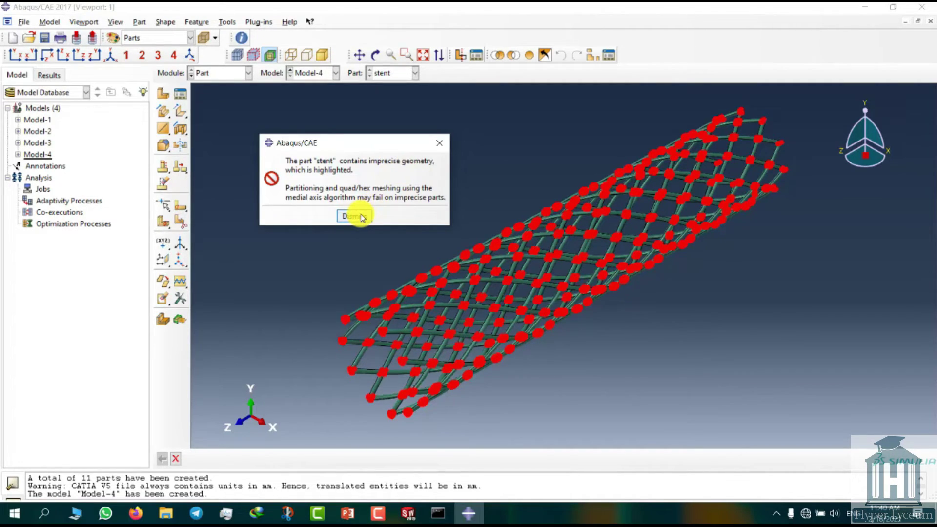
- Dismiss the imprecise-geometry warning and instance the stent in Model-4's assembly
{"action": "left_click", "coordinate": [357, 217]}
{"action": "left_click", "coordinate": [228, 72]}
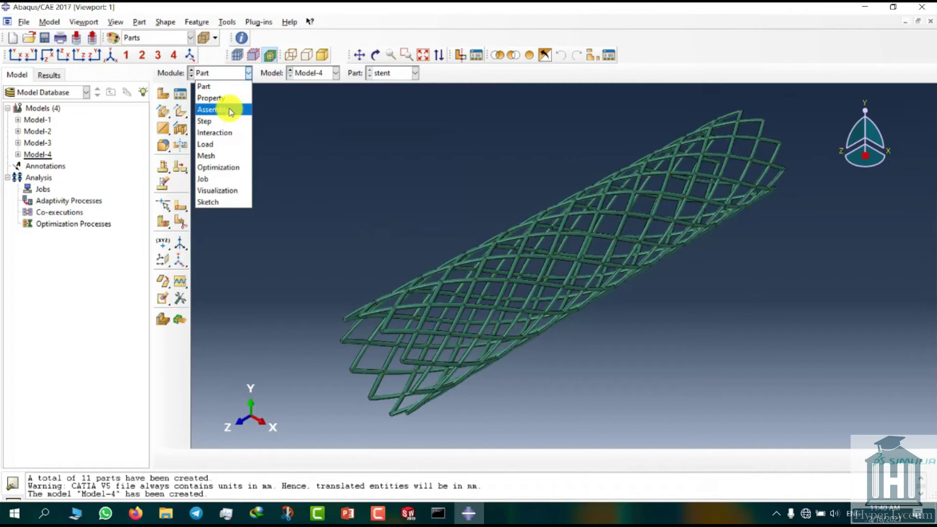
{"action": "left_click", "coordinate": [215, 106]}
{"action": "left_click", "coordinate": [164, 92]}
{"action": "left_click", "coordinate": [192, 328]}
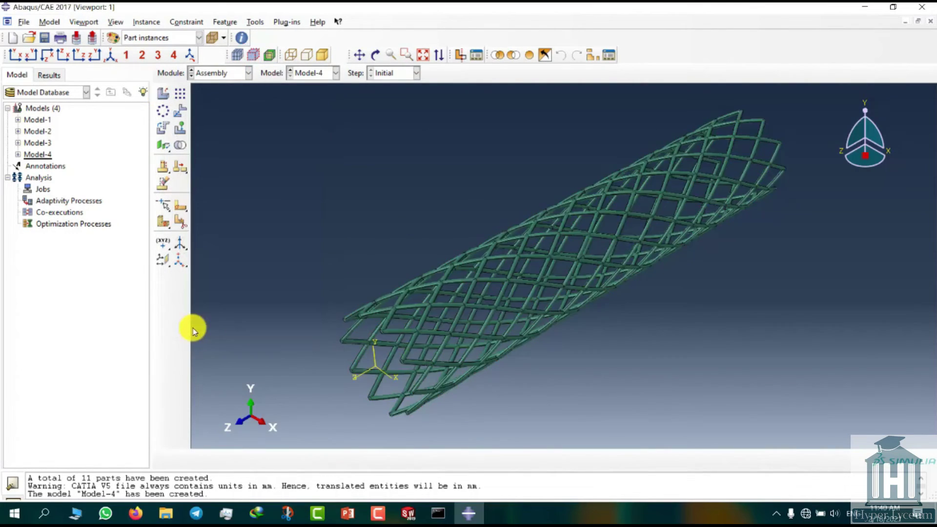
{"action": "left_click_drag", "start_coordinate": [616, 283], "coordinate": [718, 303], "text": "ctrl+alt"}
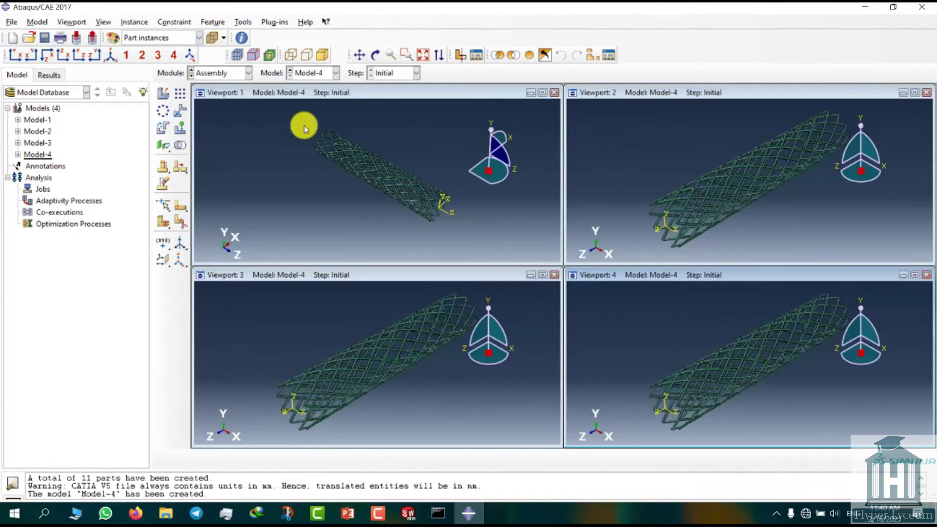
- Tile four viewports, showing Model-1 in the first and Model-3 in the third
{"action": "left_click", "coordinate": [312, 73]}
{"action": "left_click", "coordinate": [305, 84]}
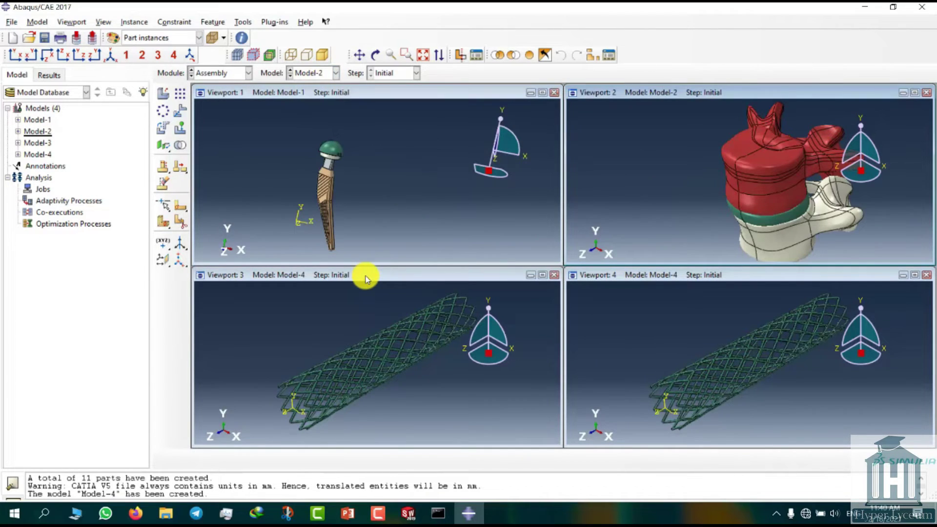
{"action": "left_click", "coordinate": [365, 279]}
{"action": "left_click", "coordinate": [312, 73]}
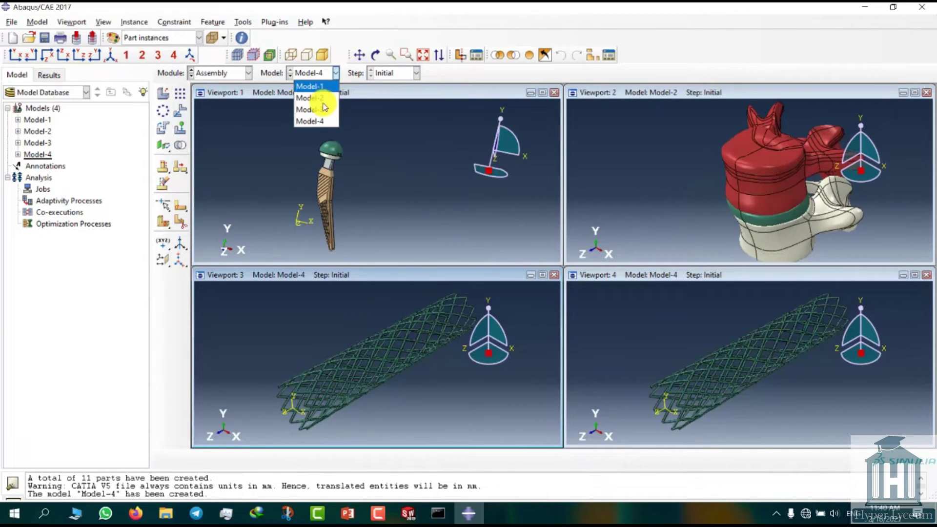
{"action": "left_click", "coordinate": [307, 108]}
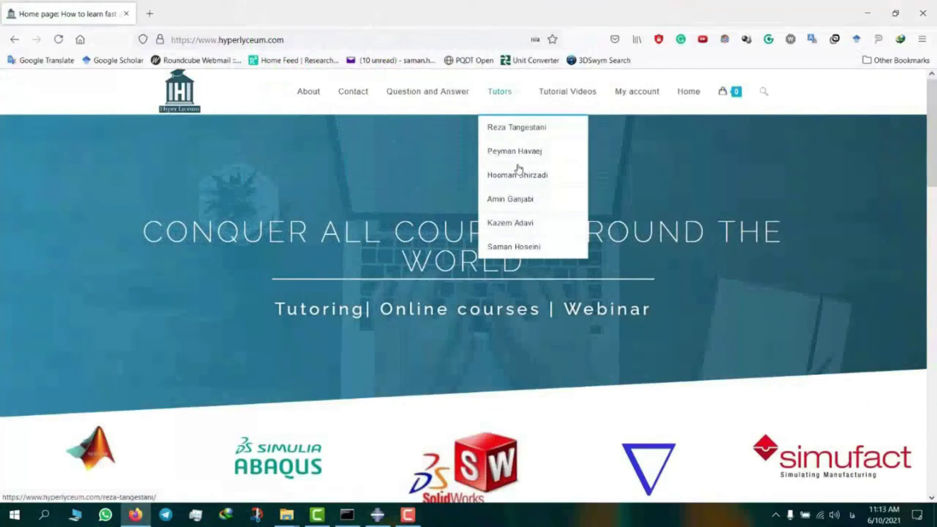
- Open a Hyper Lyceum tutor's profile and scroll down to their skills, projects and CAD tutoring rates
{"action": "left_click", "coordinate": [527, 247]}
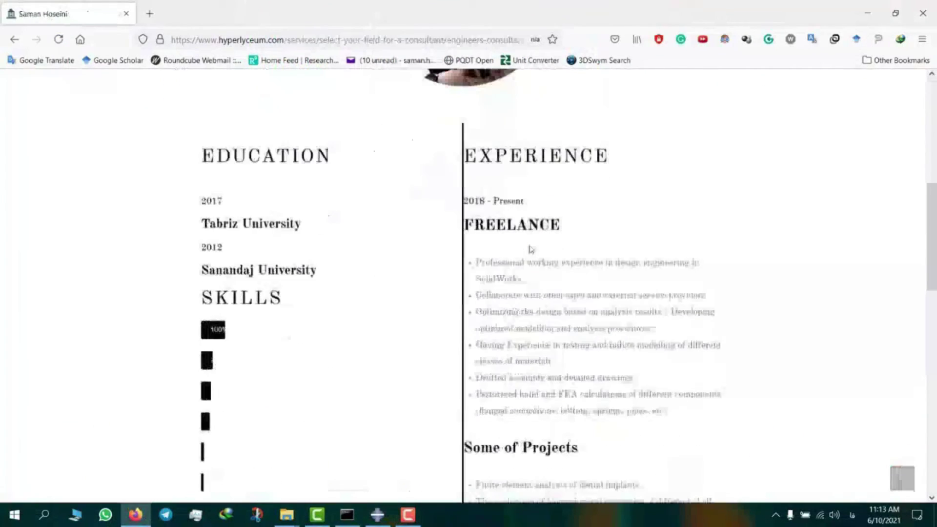
{"action": "scroll", "coordinate": [529, 247], "scroll_direction": "down", "scroll_amount": 4}
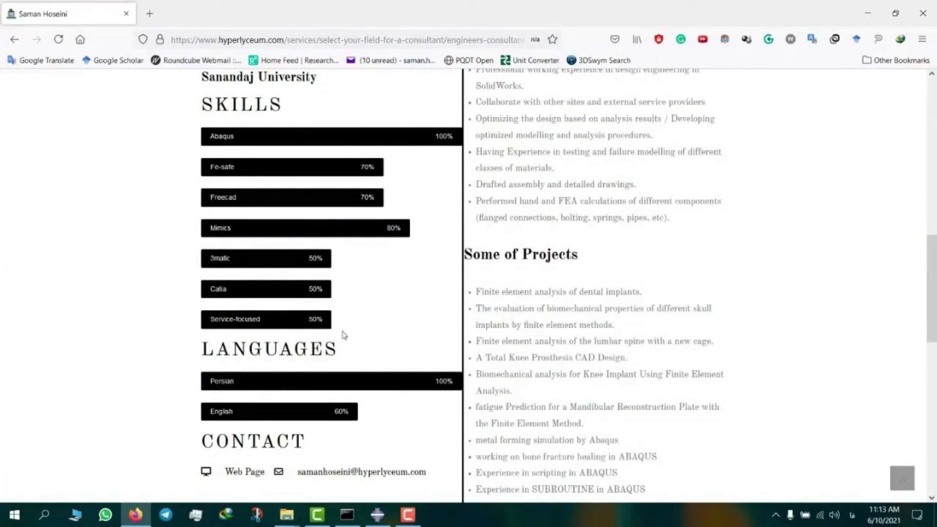
{"action": "scroll", "coordinate": [344, 335], "scroll_direction": "down", "scroll_amount": 4}
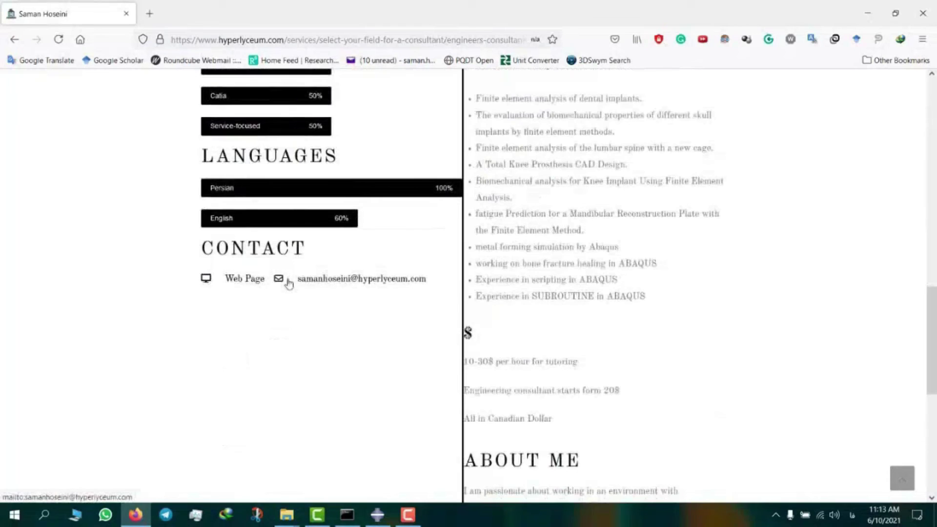